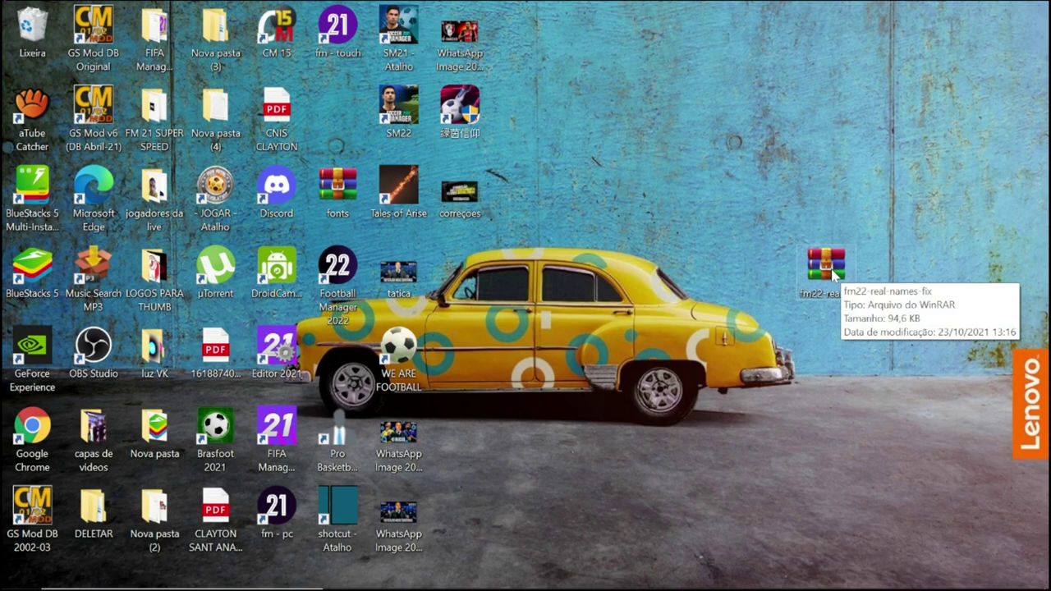
- Extract the fm22-real-names-fix archive onto the desktop and place the extracted folder beside the archive
double_click(839, 274)
right_click(803, 275)
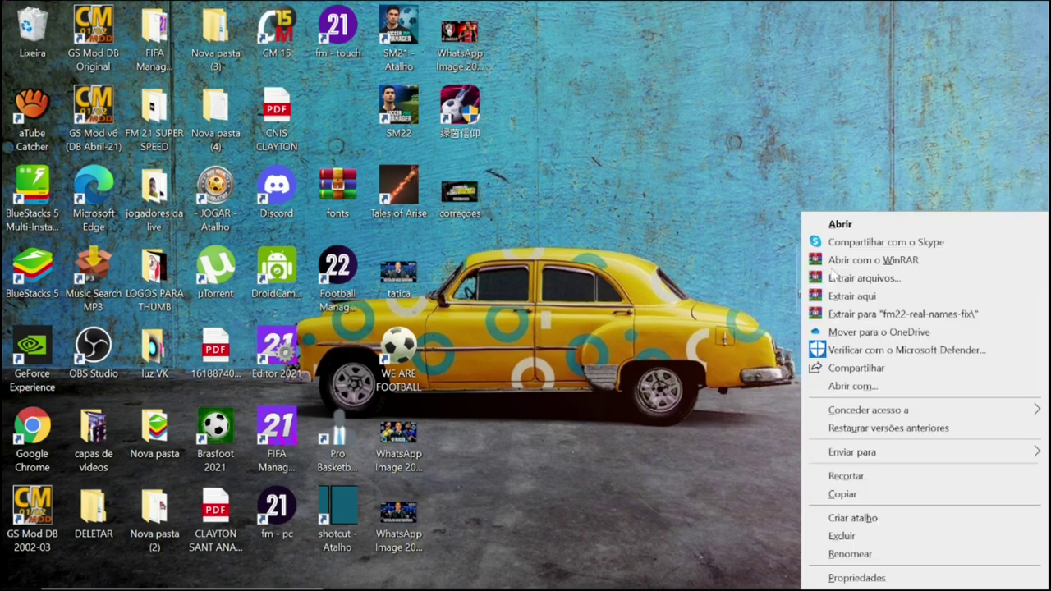
left_click(859, 297)
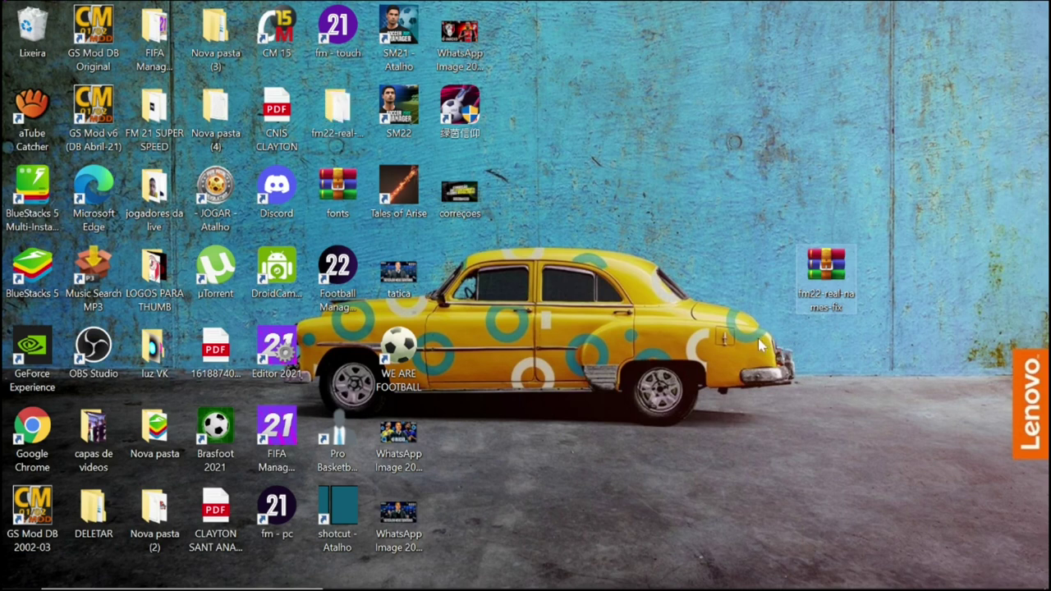
left_click_drag(343, 119, 705, 280)
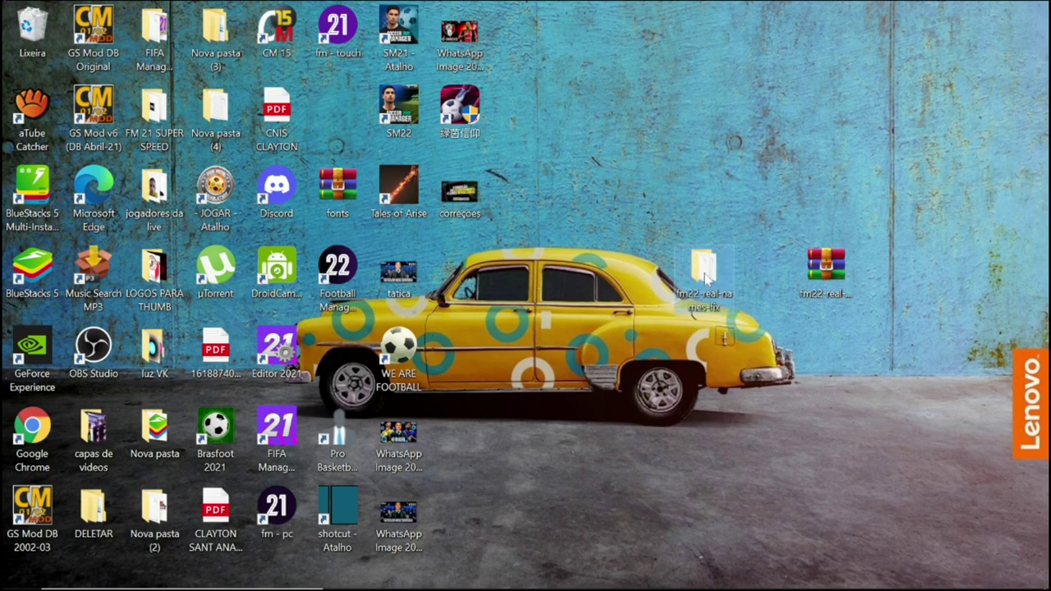
- Copy FM22 Club NamesBETA.lnc and FM22 Fix beta.lnc from the extracted fm22-real-names-fix folder and minimise its window
double_click(705, 272)
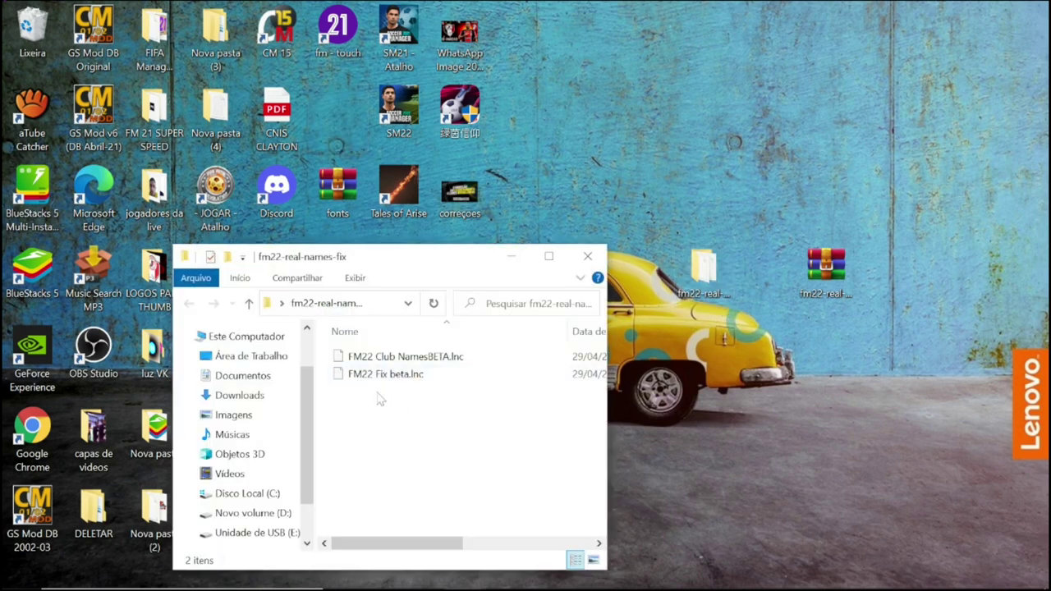
left_click_drag(457, 402, 393, 363)
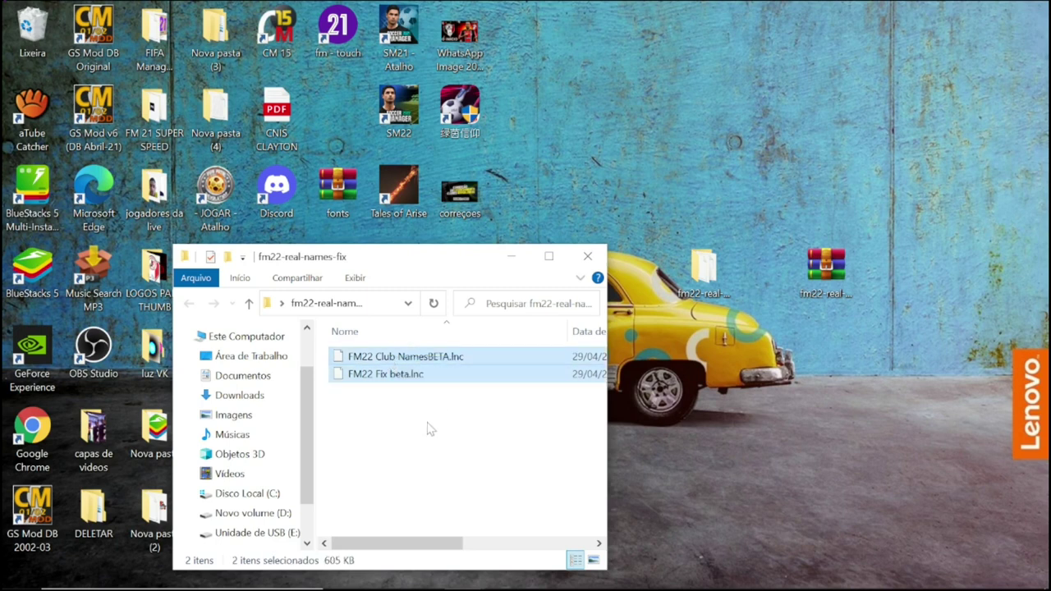
left_click(518, 259)
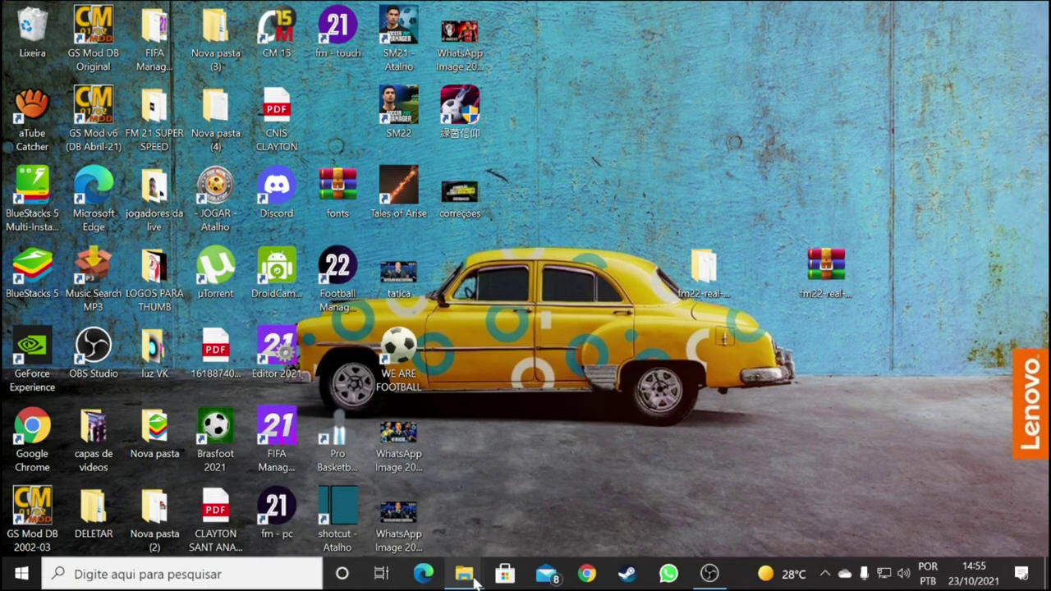
- In the existing steamapps File Explorer window, go to the Football Manager 2022 folder under D:\Steam\steamapps\common
mouse_move(474, 579)
left_click(444, 523)
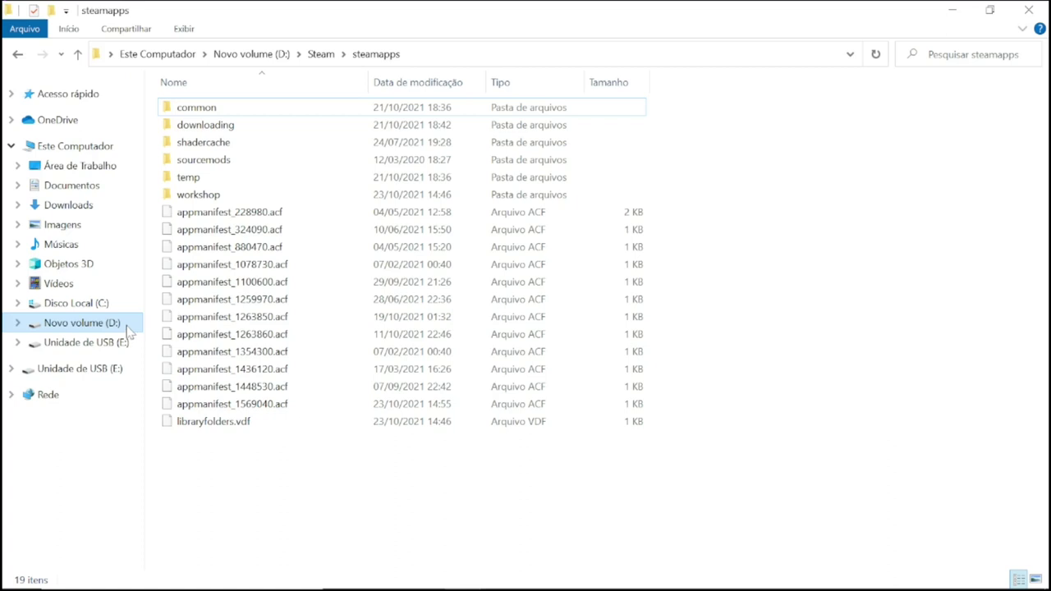
left_click(328, 54)
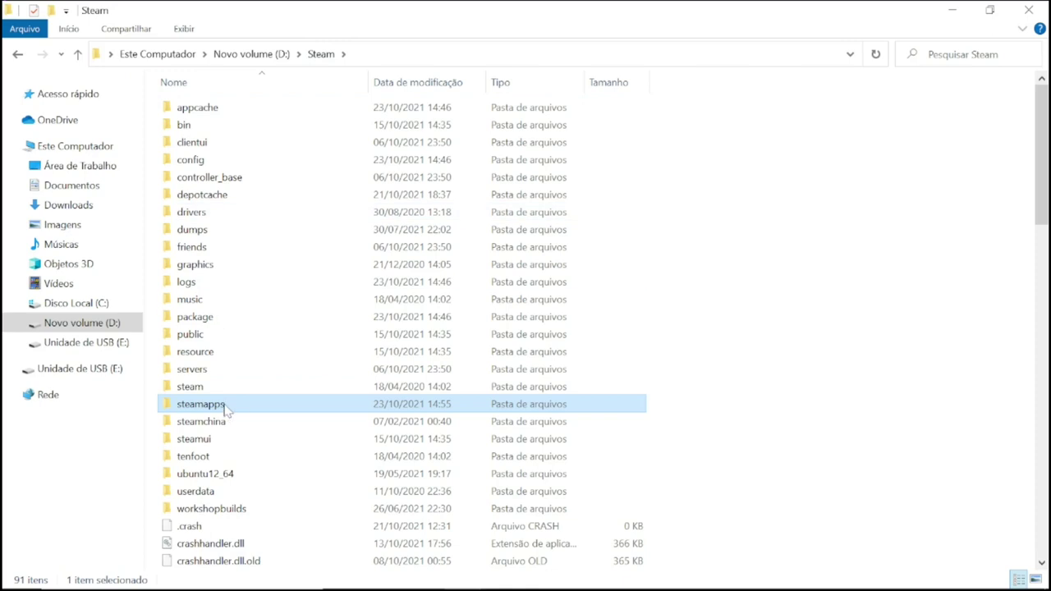
double_click(227, 408)
double_click(215, 112)
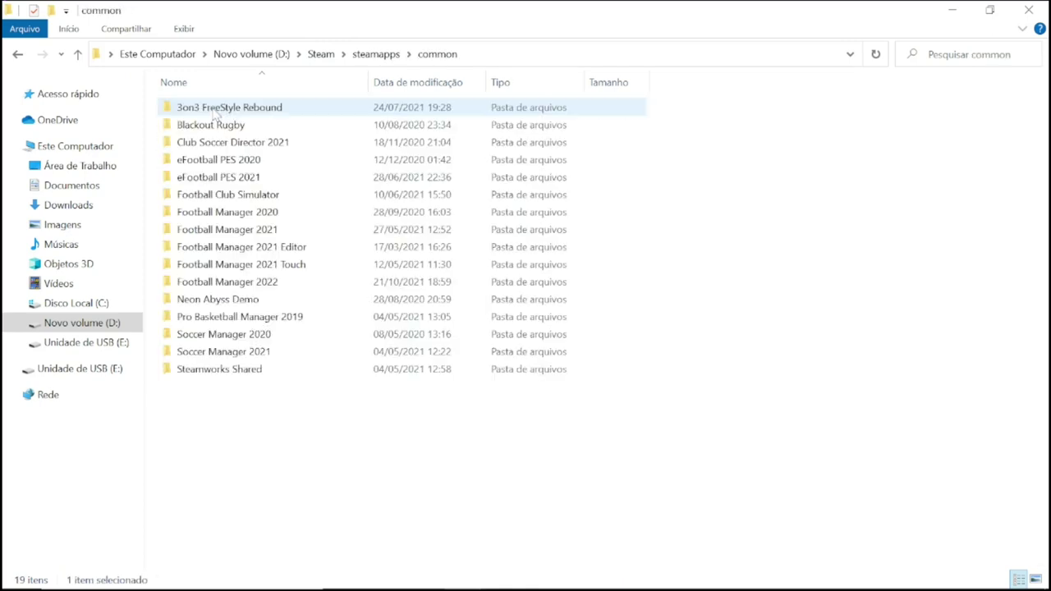
double_click(300, 283)
- Open the data\database\db\2200\lnc\all folder inside Football Manager 2022
double_click(220, 112)
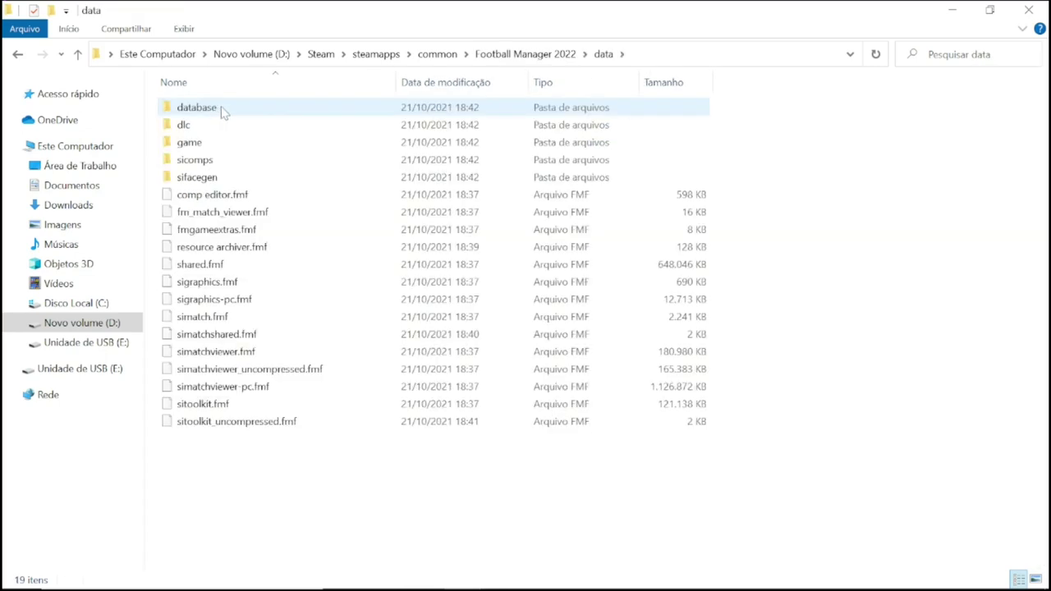
double_click(221, 111)
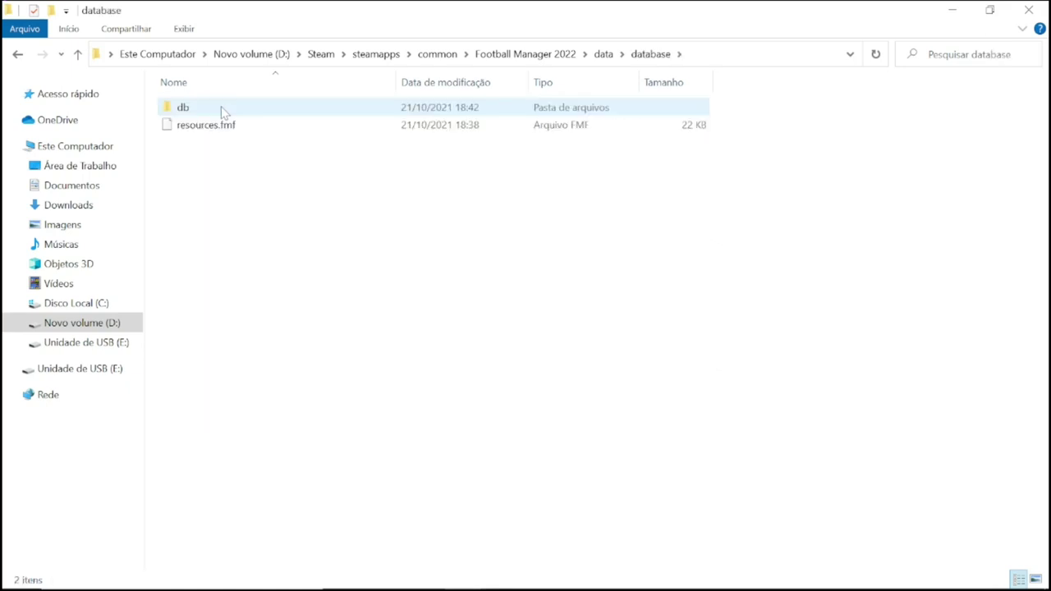
double_click(221, 111)
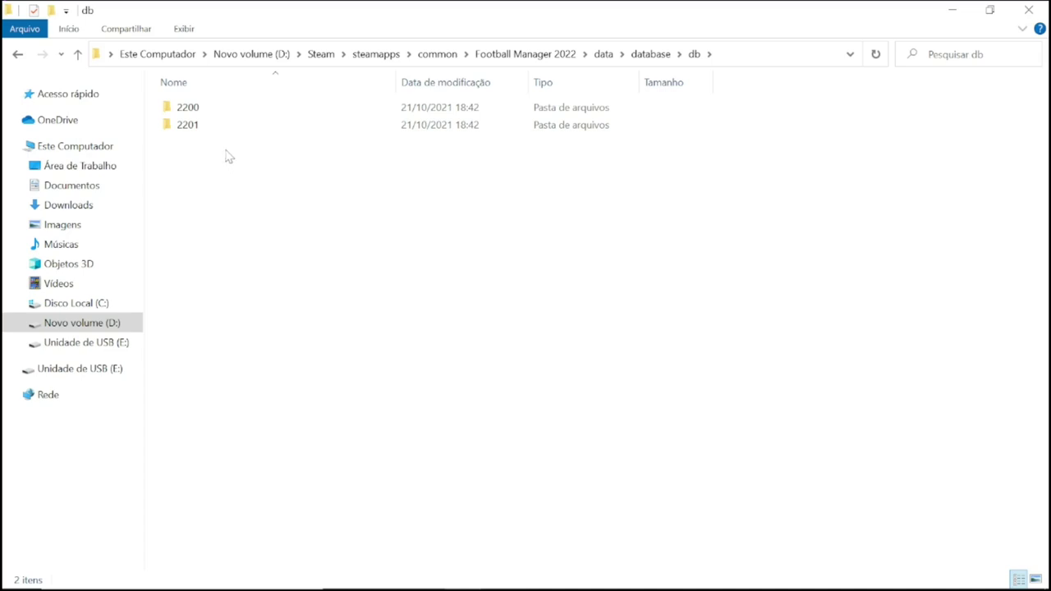
double_click(202, 112)
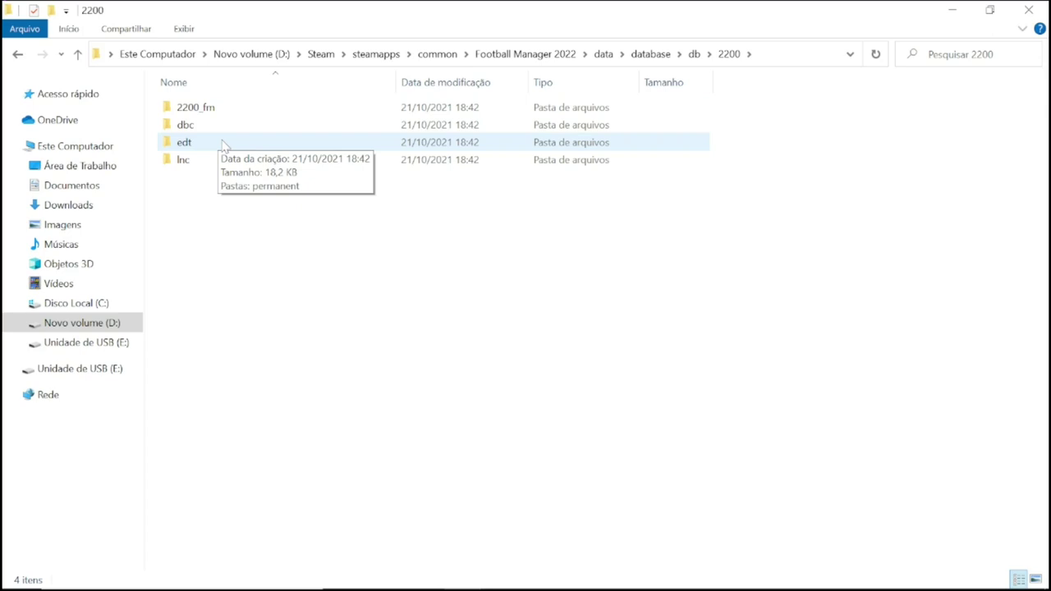
double_click(202, 163)
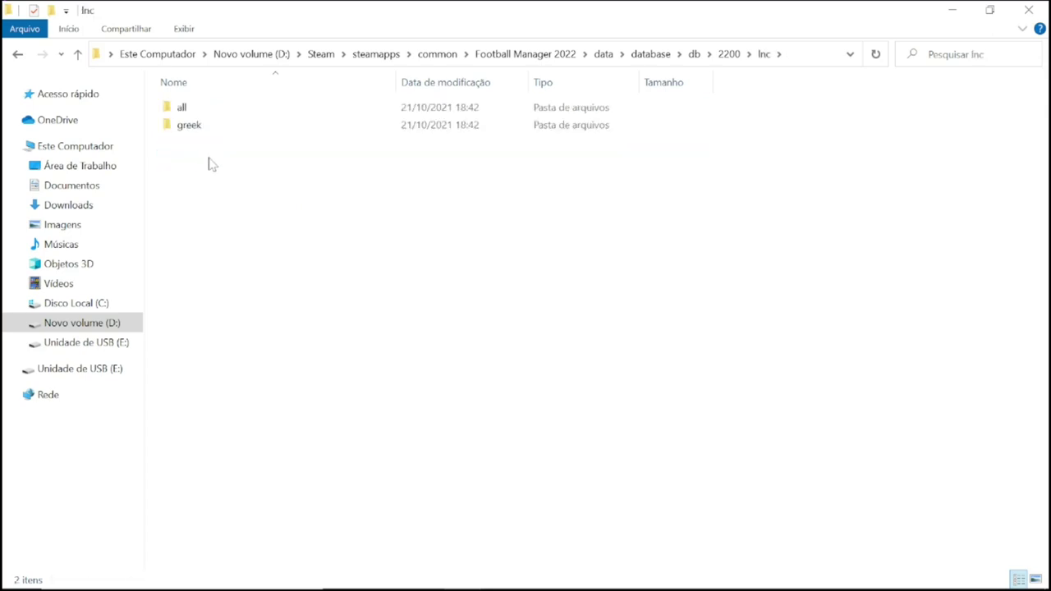
double_click(202, 110)
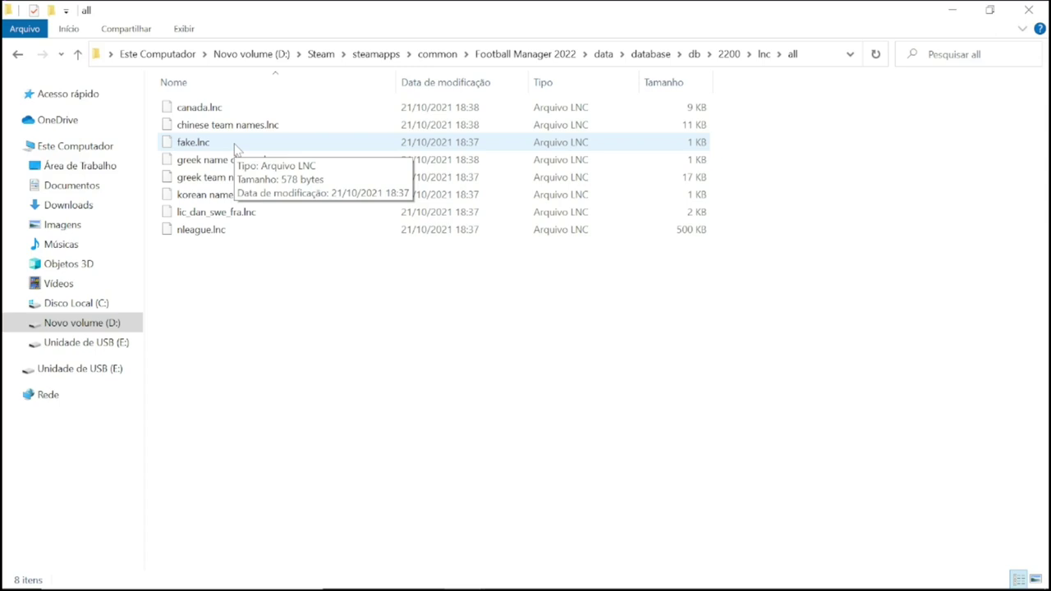
- Delete fake.lnc, lic_dan_swe_fra.lnc and nleague.lnc from the all folder and paste in the two copied FM22 .lnc files
left_click(235, 147)
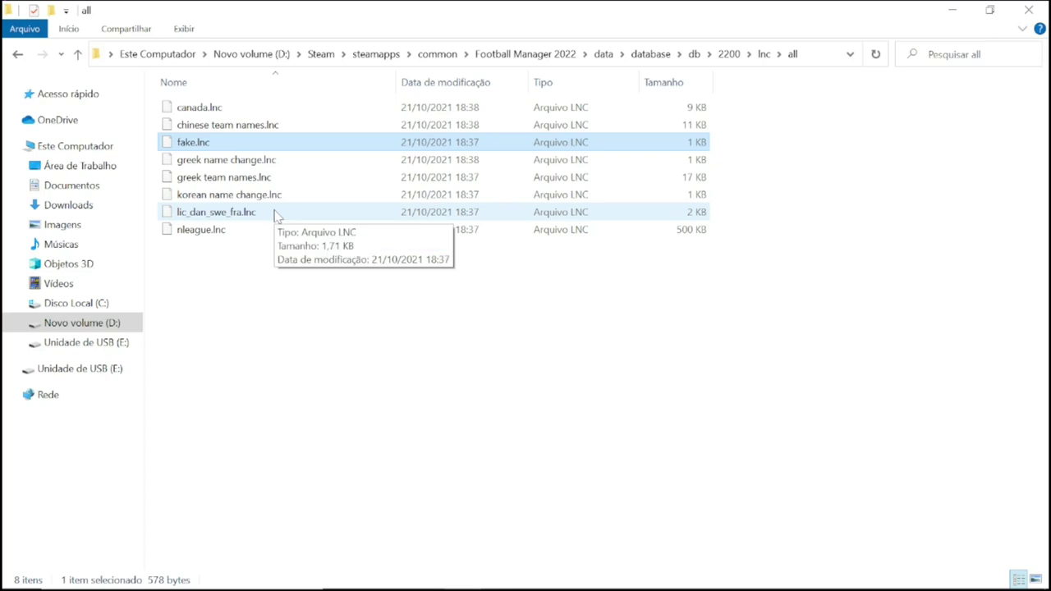
left_click(255, 219, "ctrl")
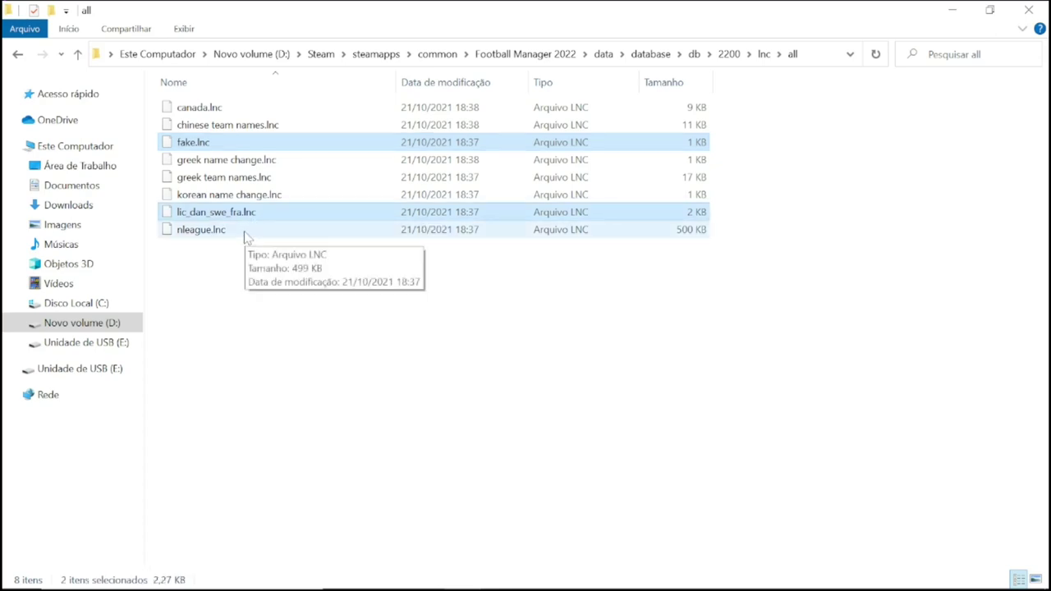
left_click(247, 233, "ctrl")
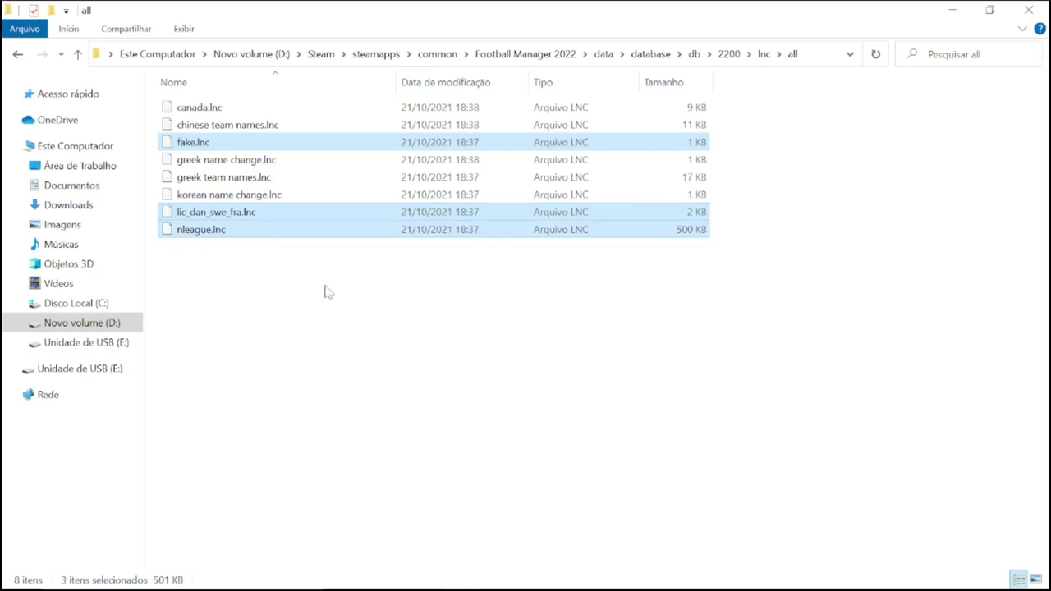
key("Delete")
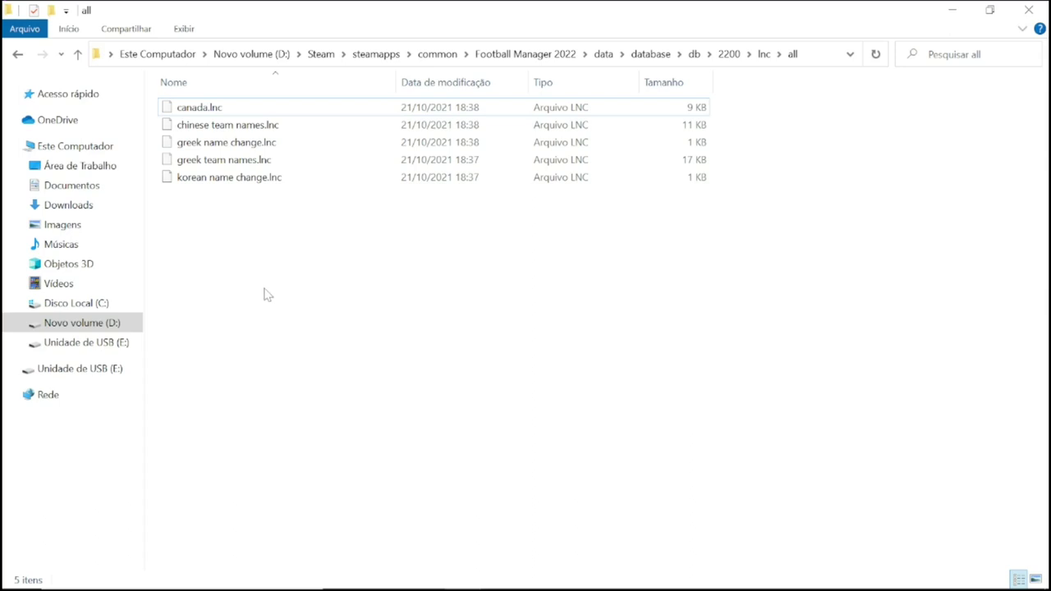
key("ctrl+v")
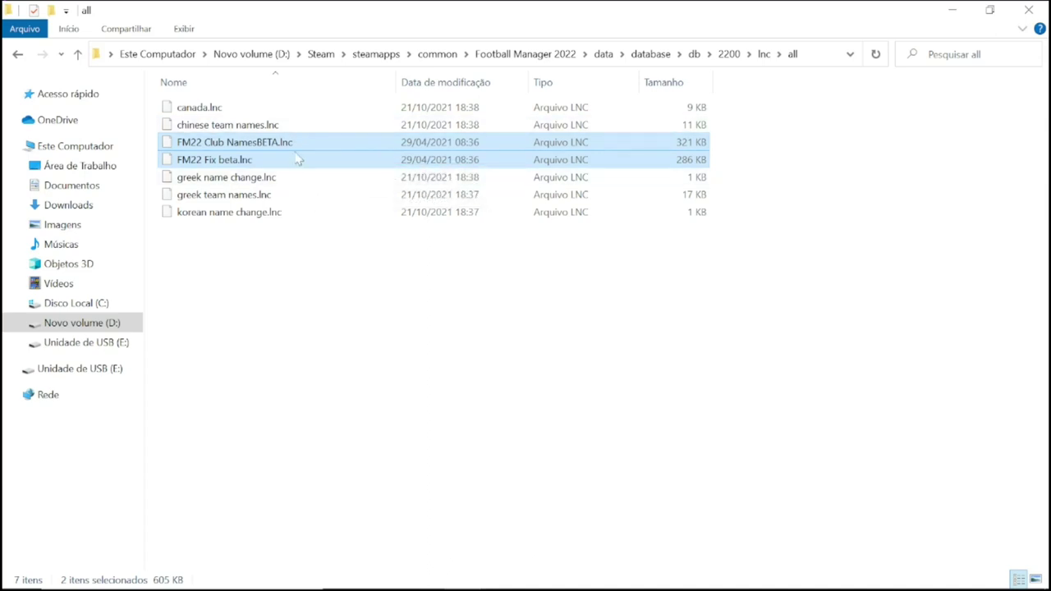
left_click(279, 286)
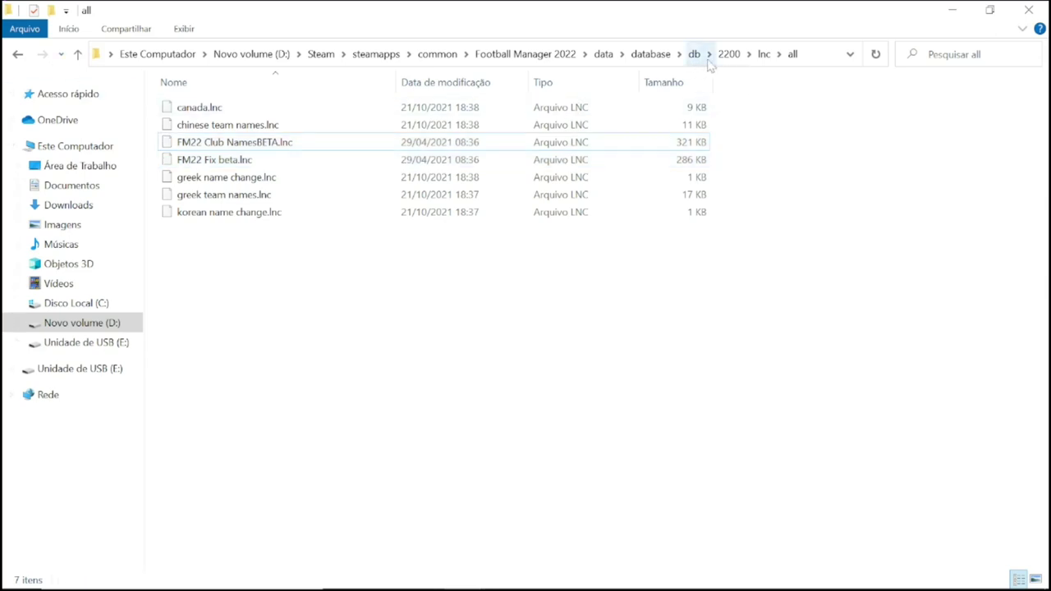
- Delete fake.edt from the edt\permanent folder of database 2200
left_click(764, 54)
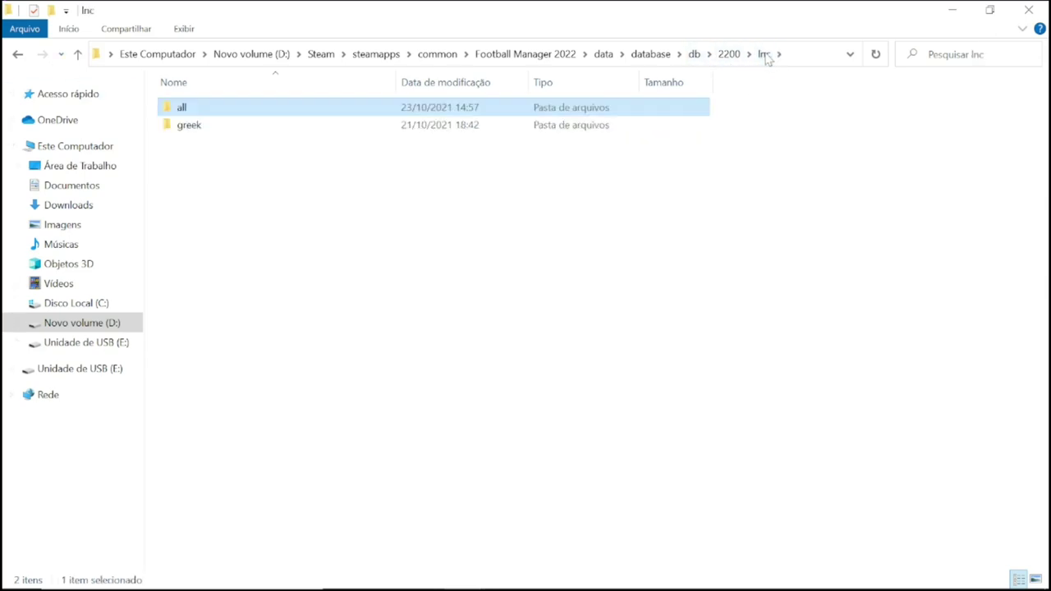
left_click(729, 56)
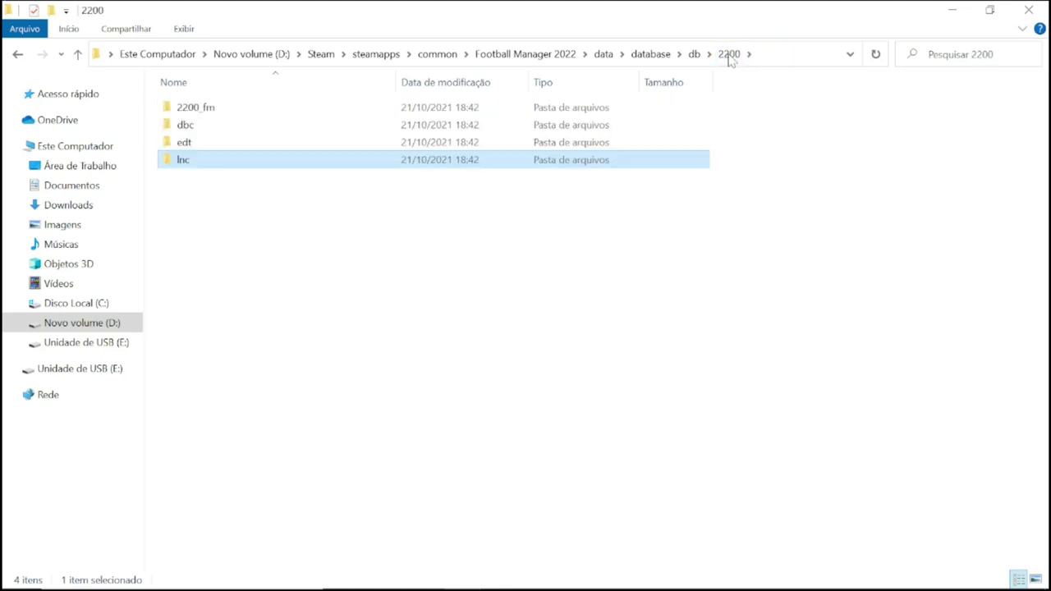
double_click(207, 143)
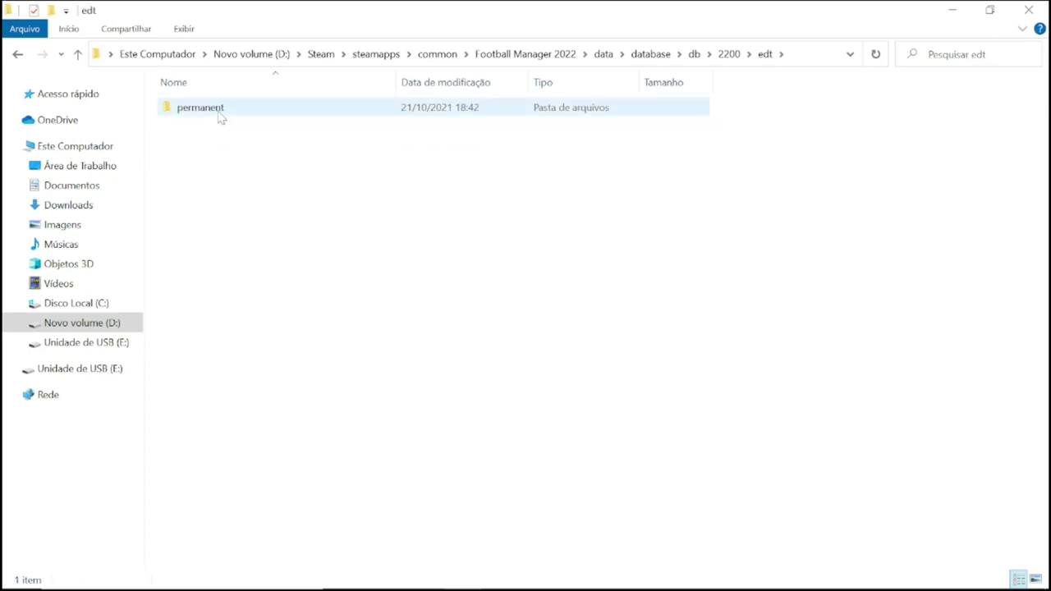
double_click(220, 115)
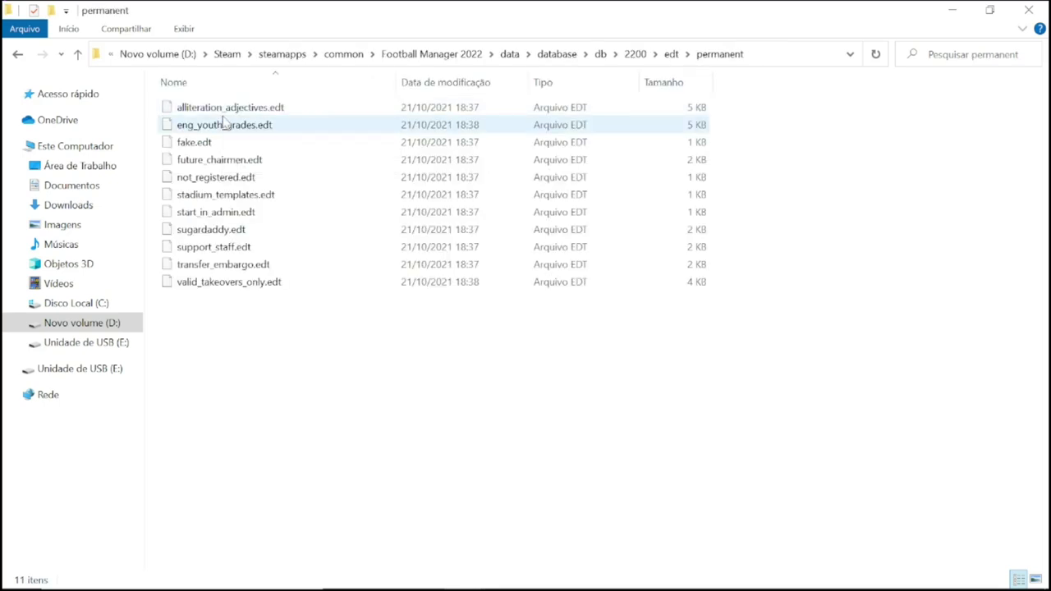
left_click(201, 142)
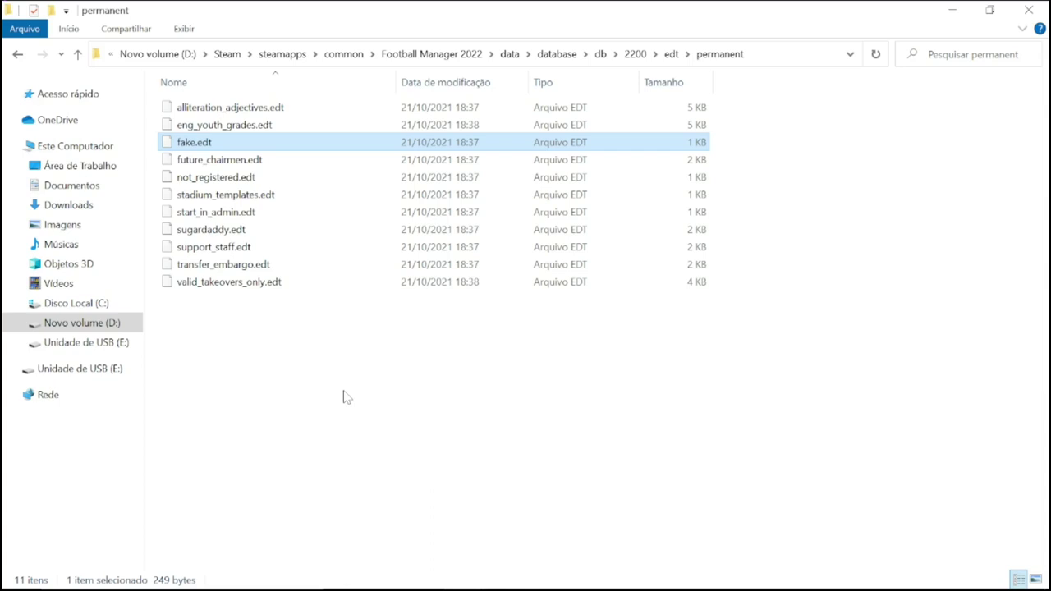
key("Delete")
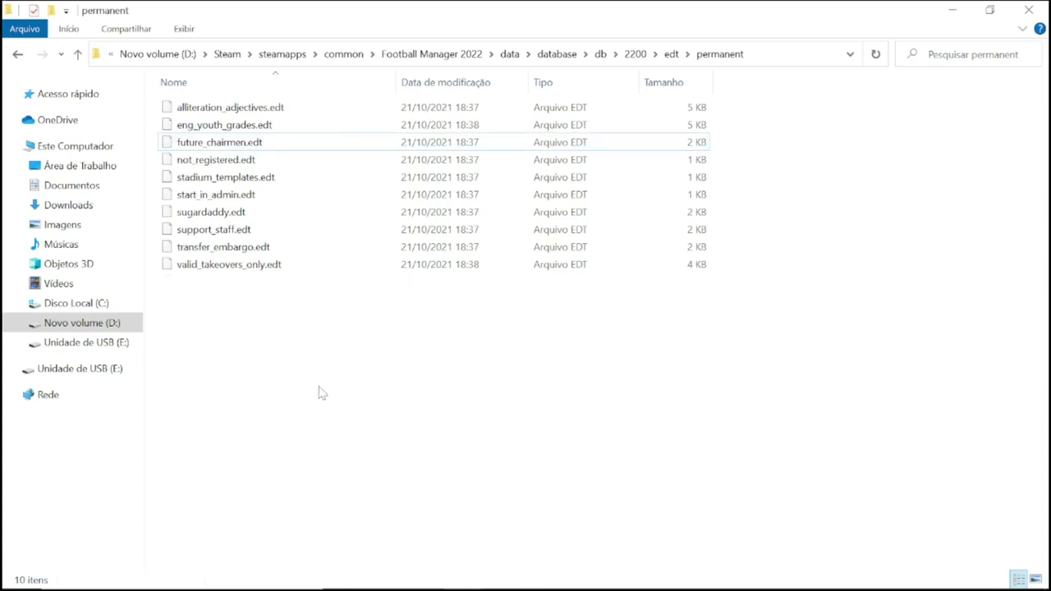
- Go from the edt\permanent folder to the dbc\permanent folder of database 2200
left_click(18, 54)
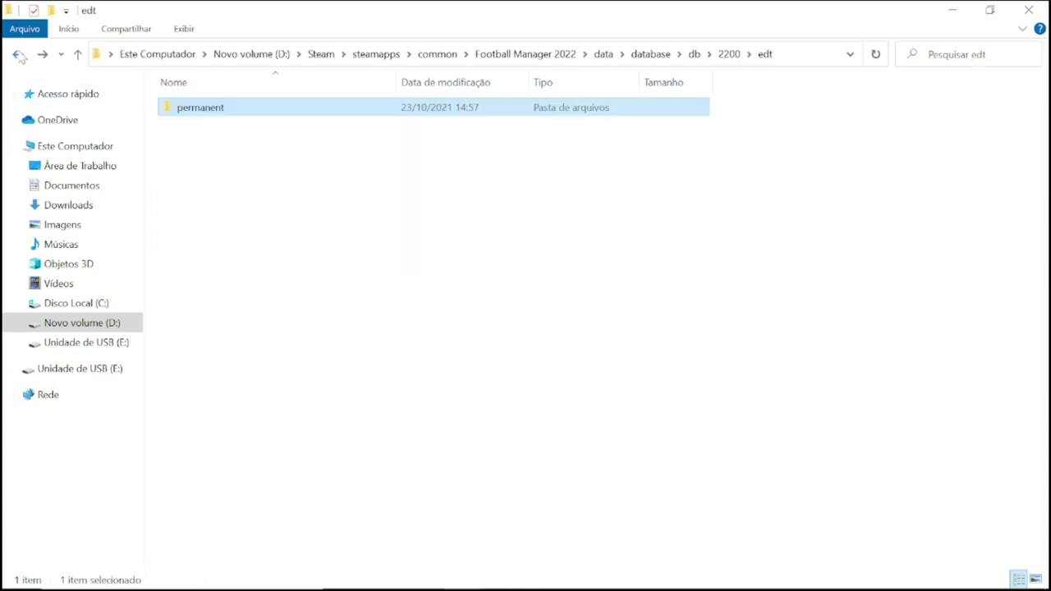
left_click(18, 54)
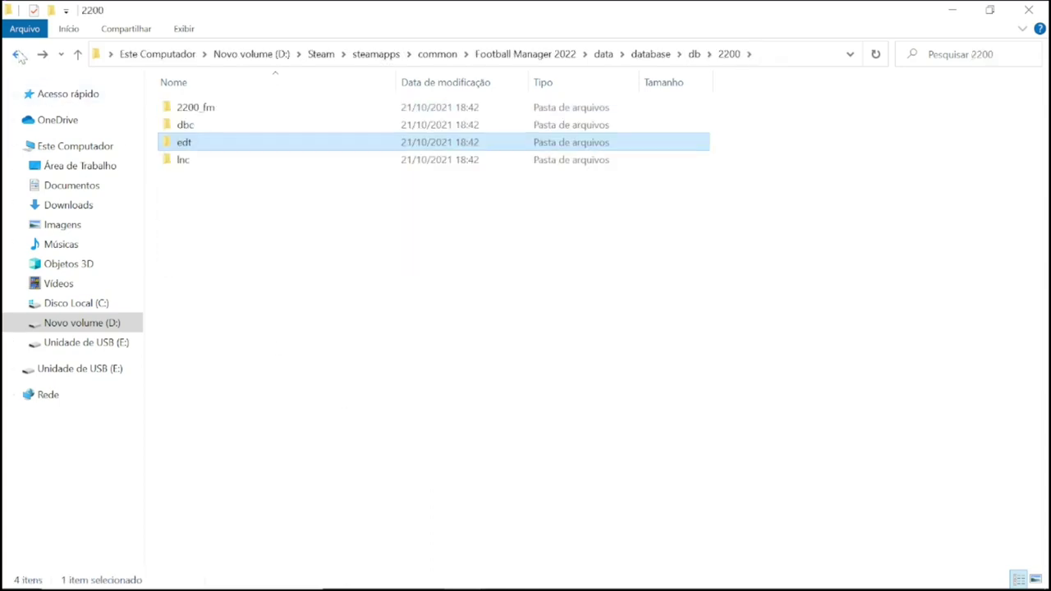
double_click(207, 124)
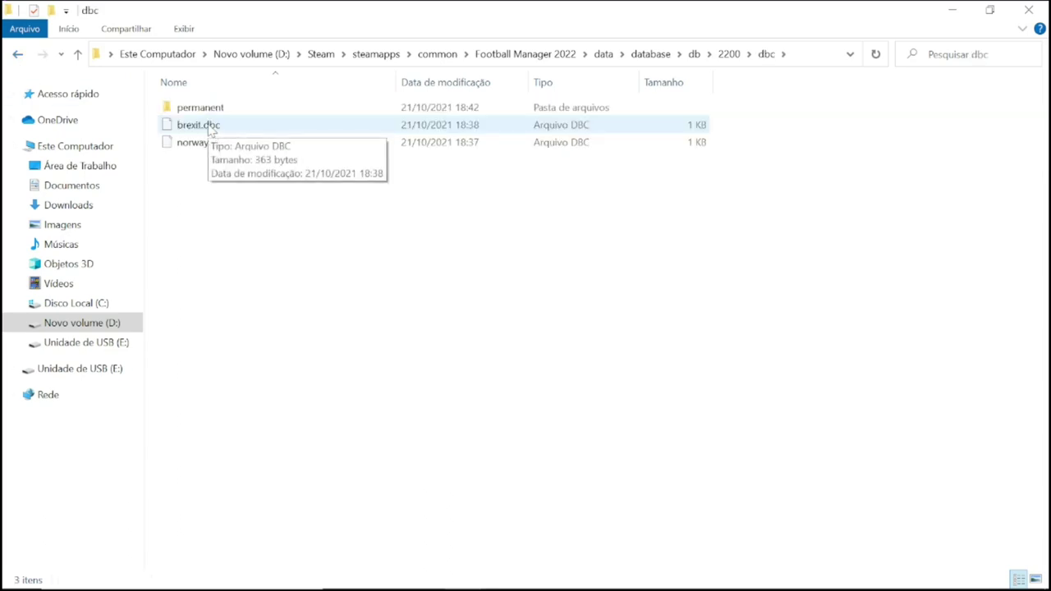
double_click(233, 110)
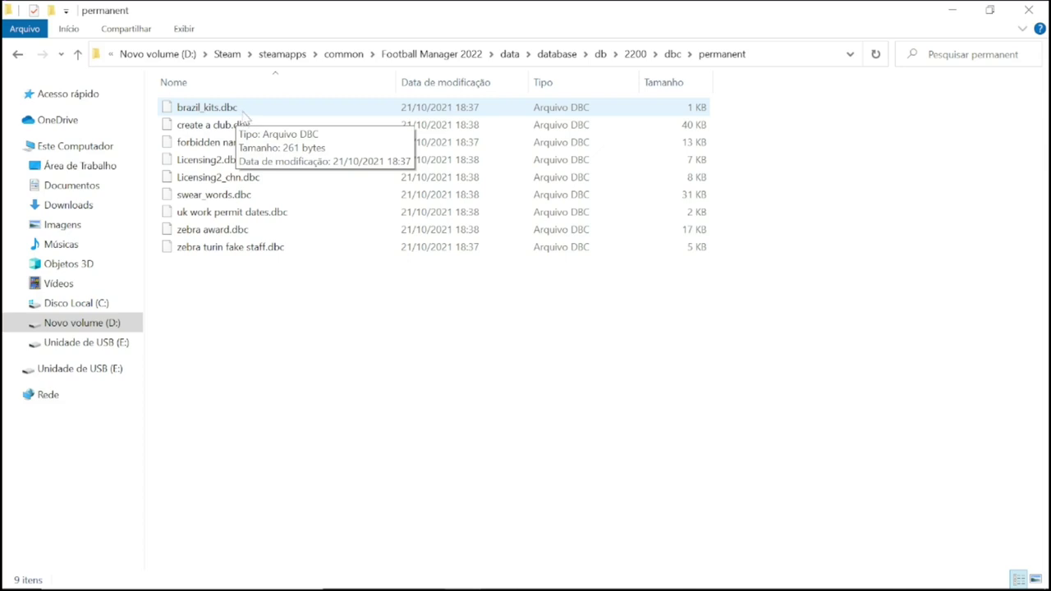
- Delete brazil_kits.dbc, forbidden names.dbc, Licensing2.dbc, Licensing2_chn.dbc, zebra award.dbc and zebra turin fake staff.dbc from database 2200's dbc\permanent folder
left_click(240, 110)
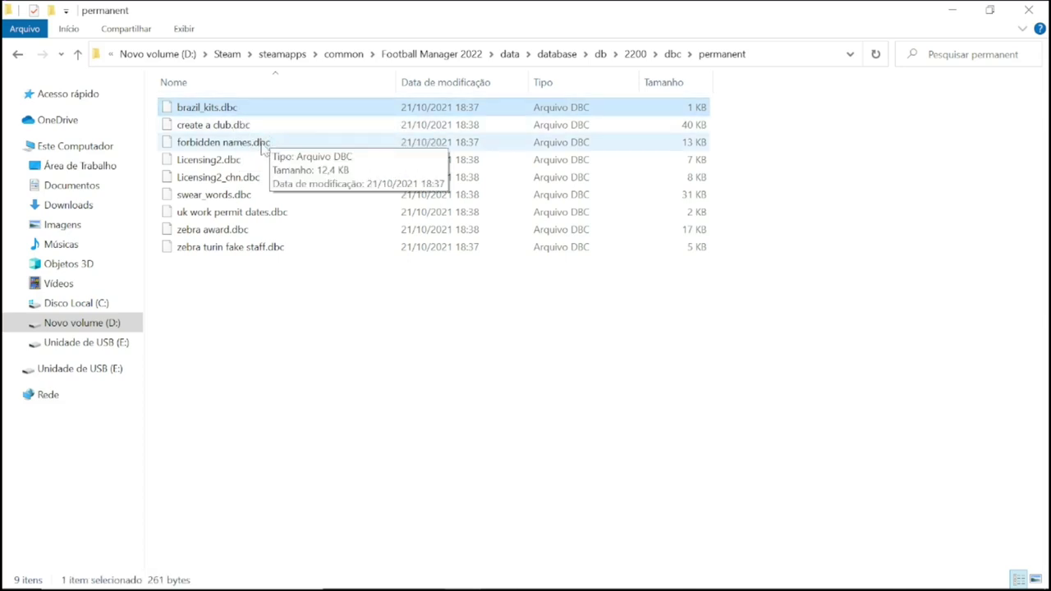
left_click(267, 143, "ctrl")
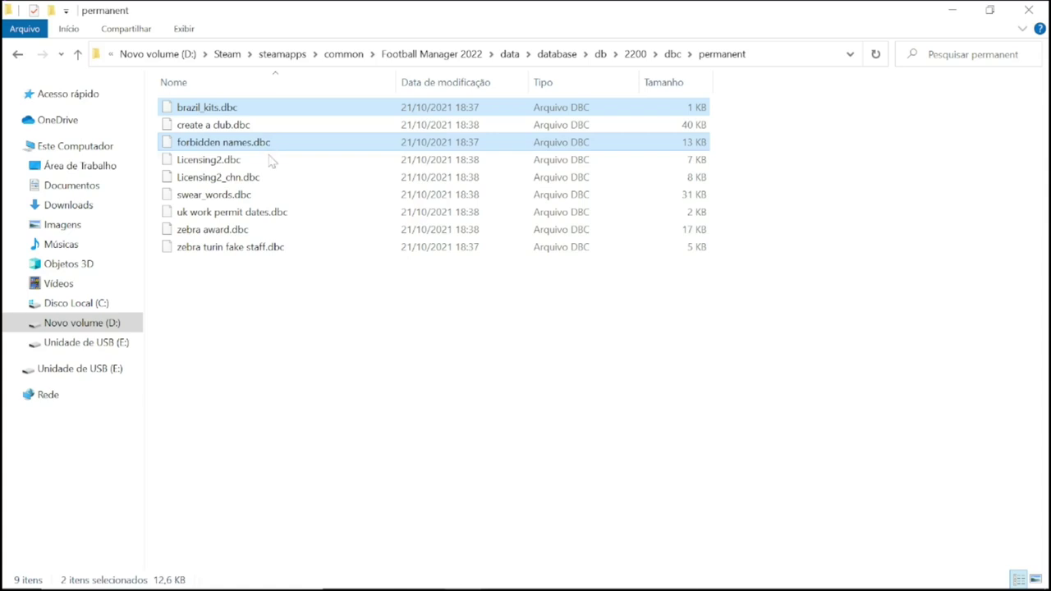
left_click(268, 163, "ctrl")
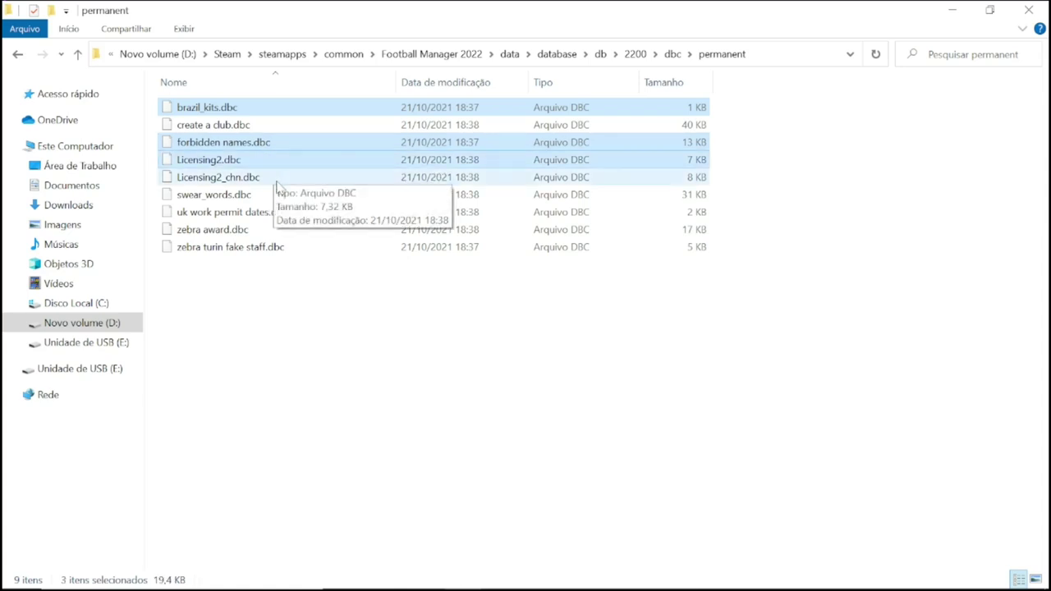
left_click(277, 182, "ctrl")
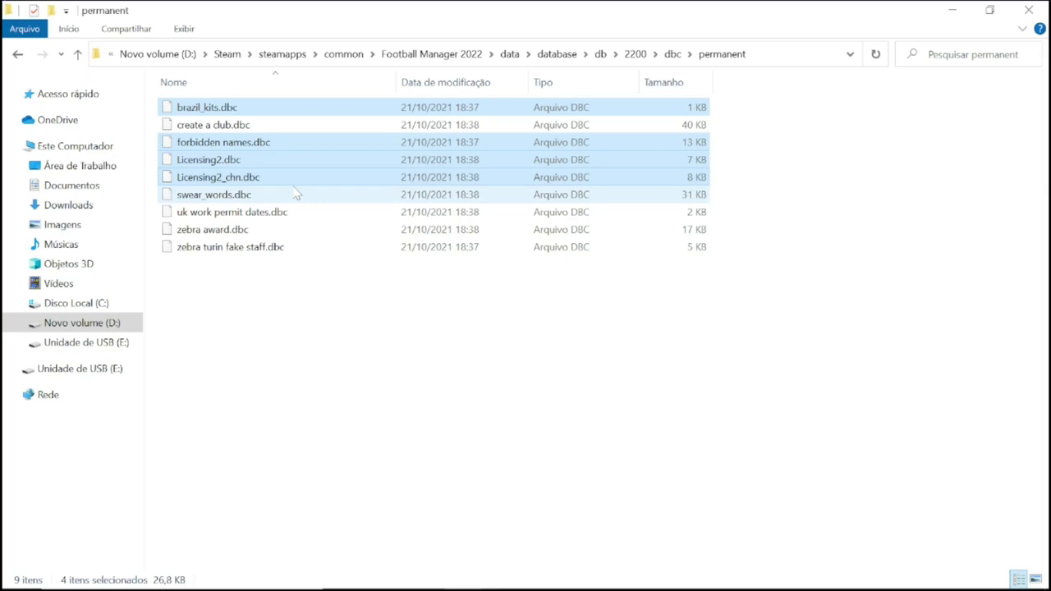
left_click(283, 232, "ctrl")
left_click(286, 249, "ctrl")
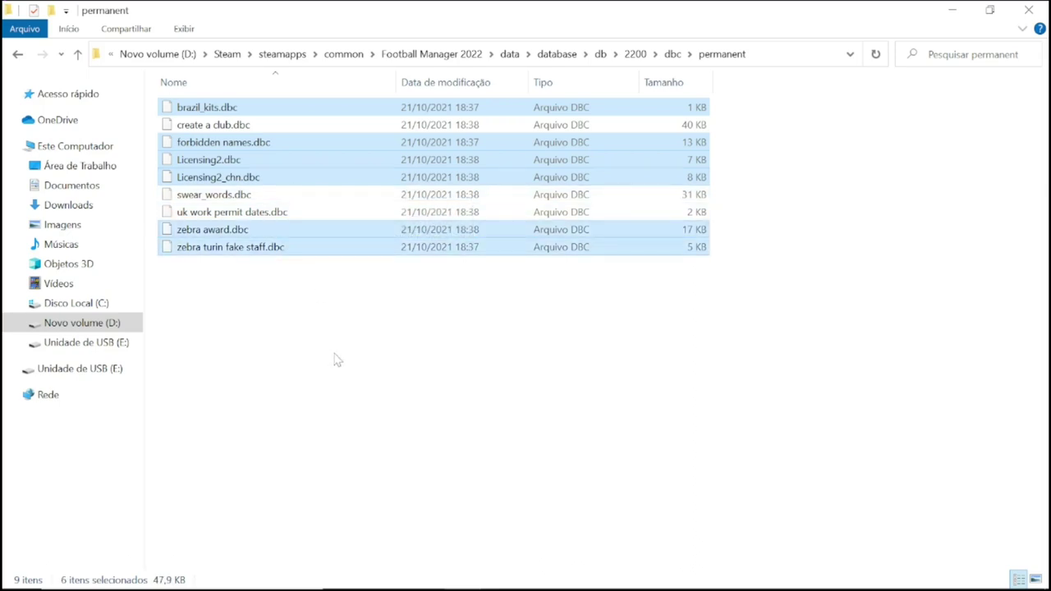
key("Delete")
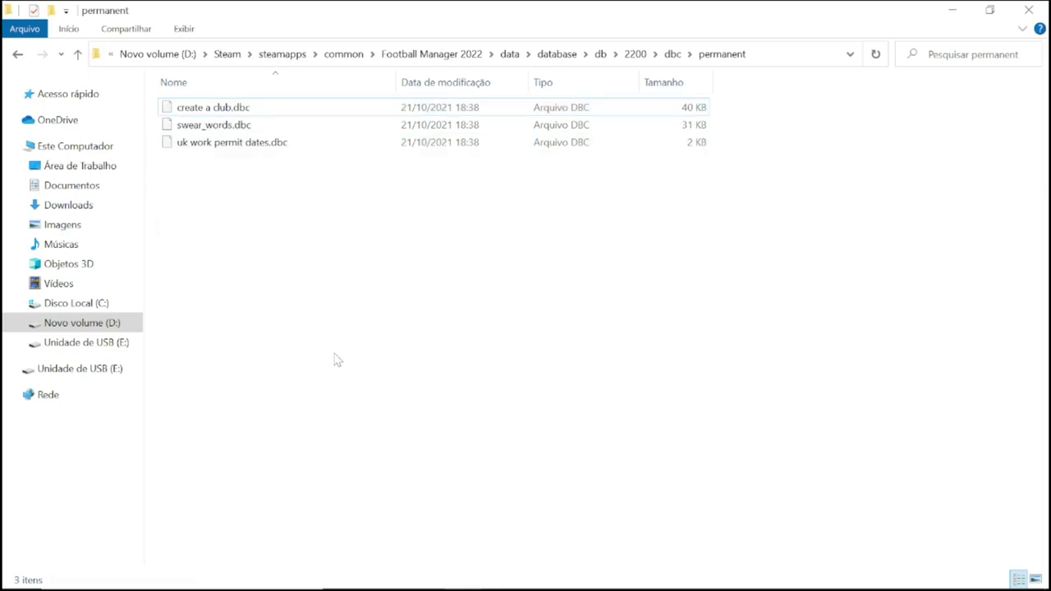
- Go back up to the db folder and open the lnc\all folder of database 2201
left_click(18, 54)
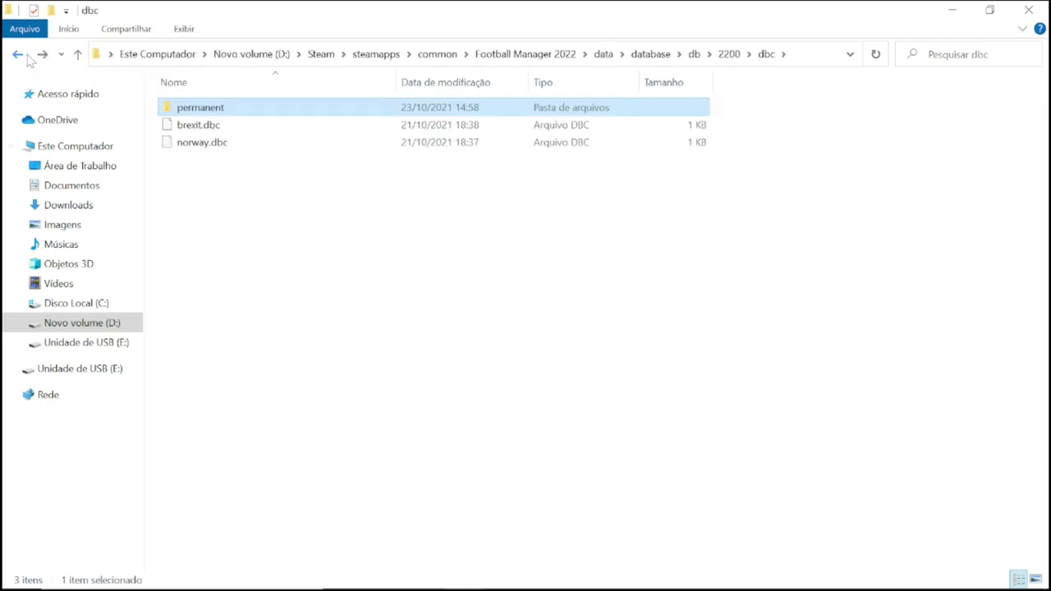
left_click(18, 55)
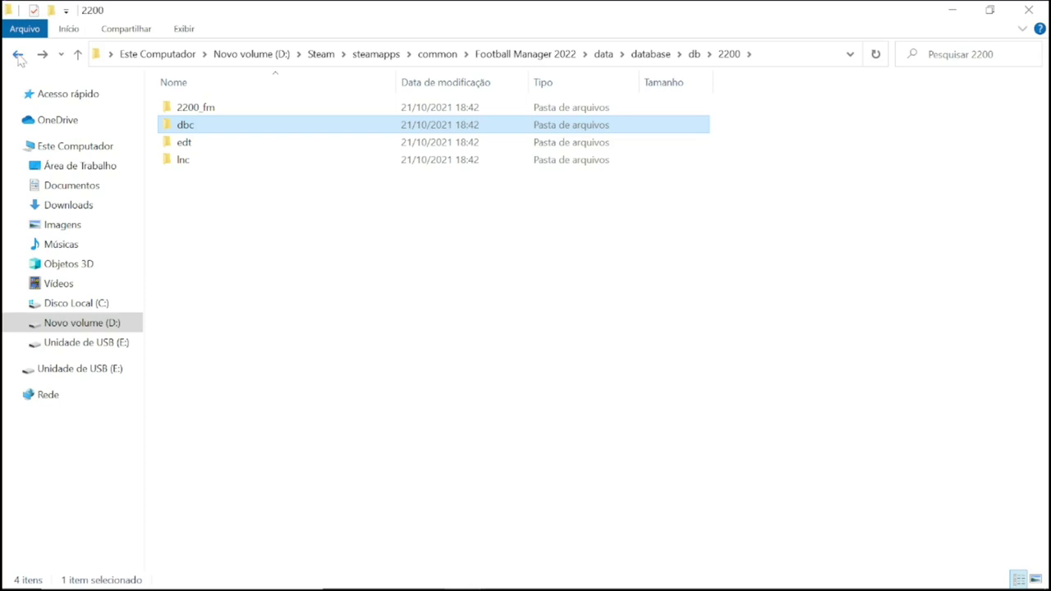
left_click(18, 56)
left_click(18, 56)
left_click(18, 56)
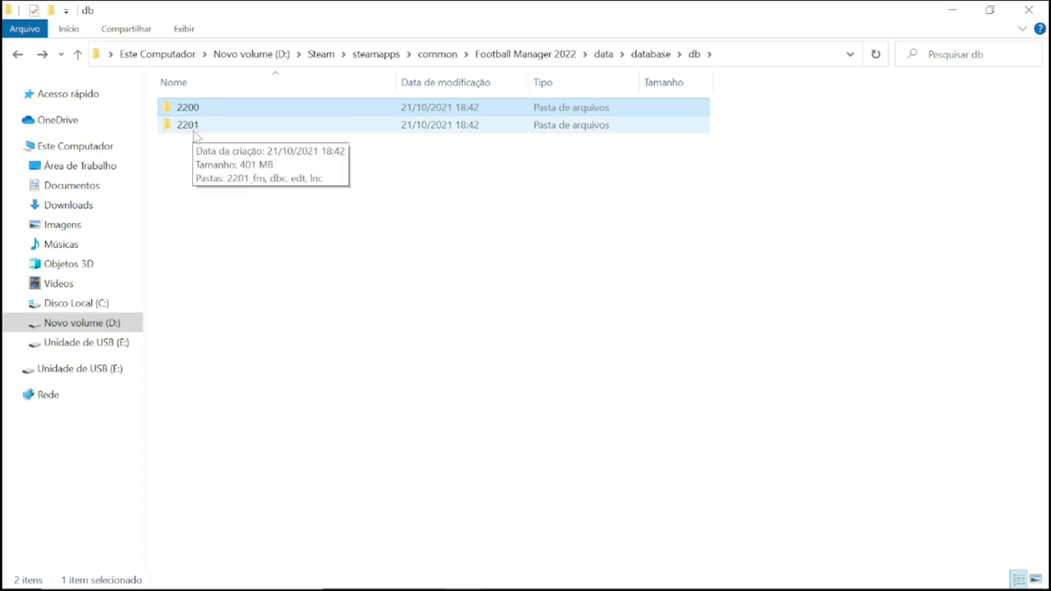
double_click(195, 131)
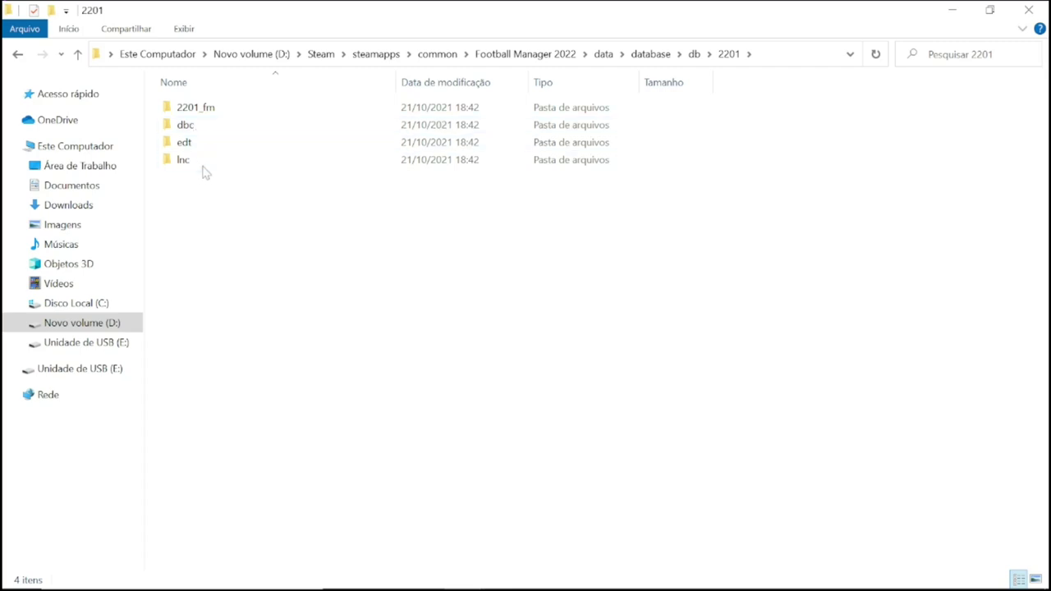
double_click(202, 164)
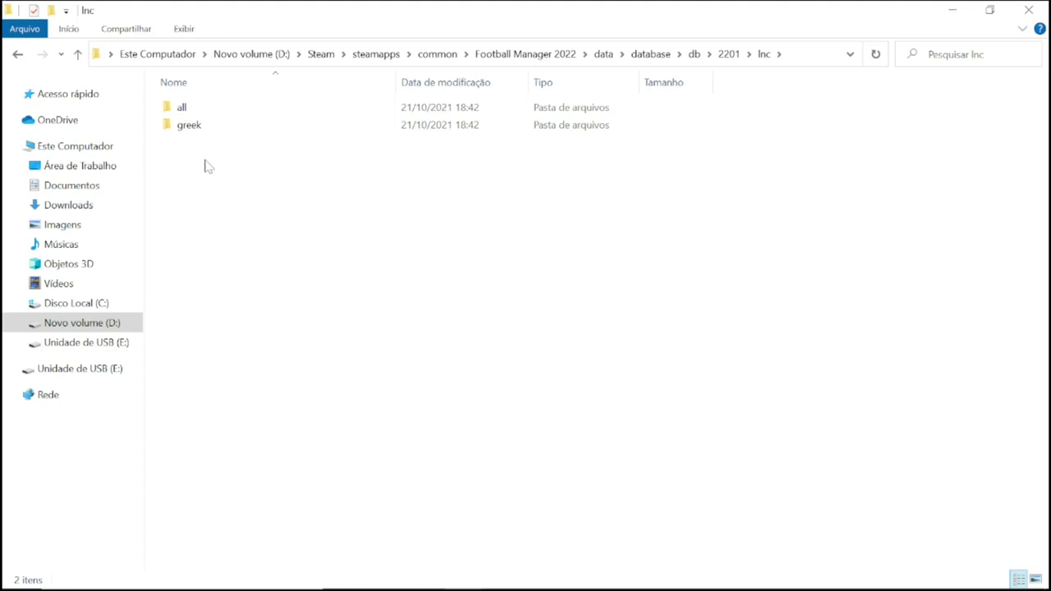
double_click(206, 115)
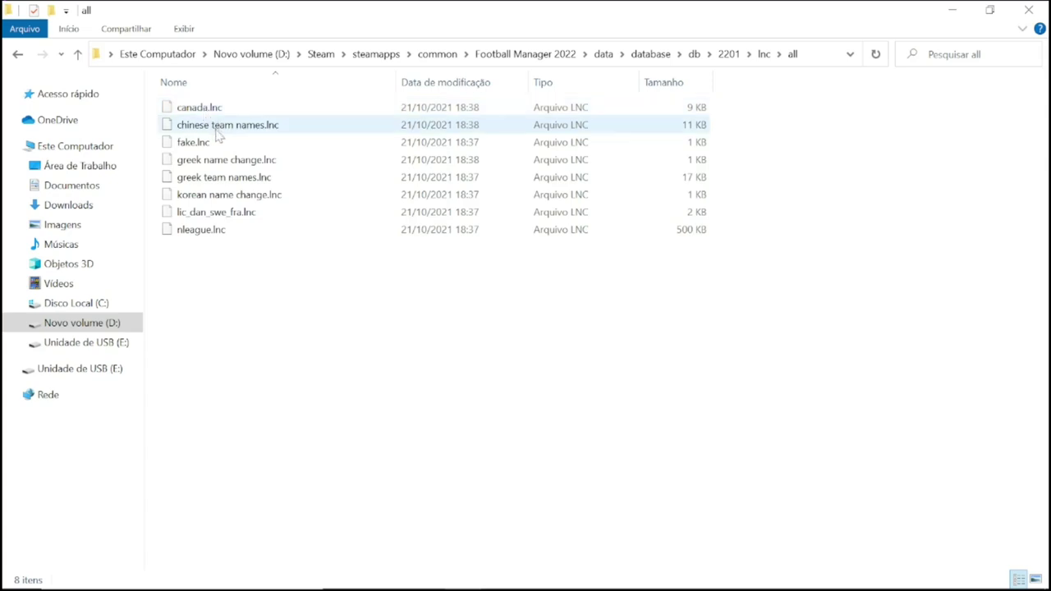
- Delete fake.lnc, lic_dan_swe_fra.lnc and nleague.lnc from database 2201's all folder and paste in FM22 Club NamesBETA.lnc and FM22 Fix beta.lnc
left_click(219, 144)
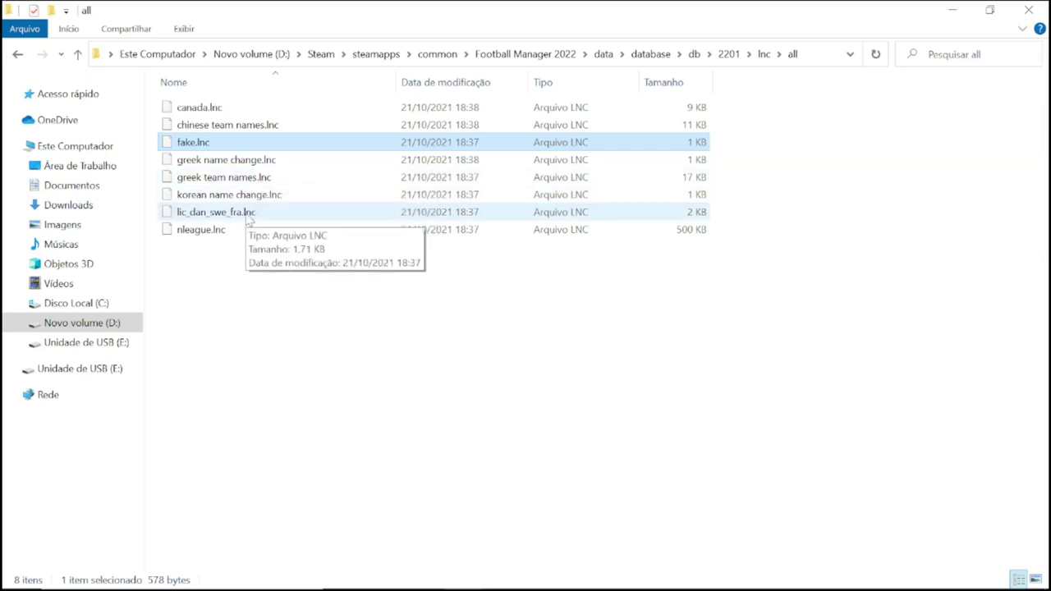
left_click(248, 217, "ctrl")
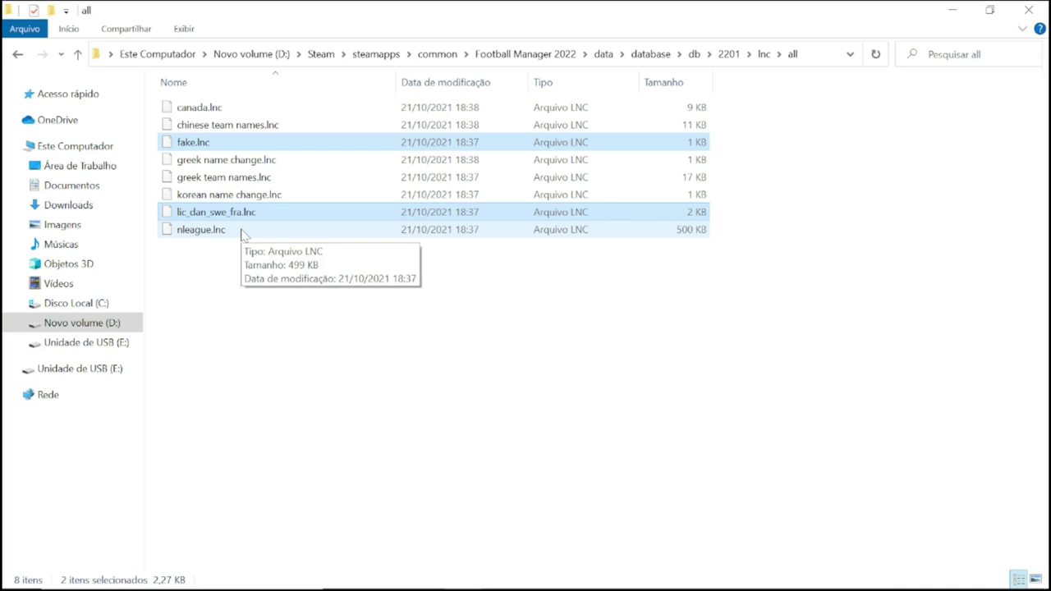
left_click(243, 233, "ctrl")
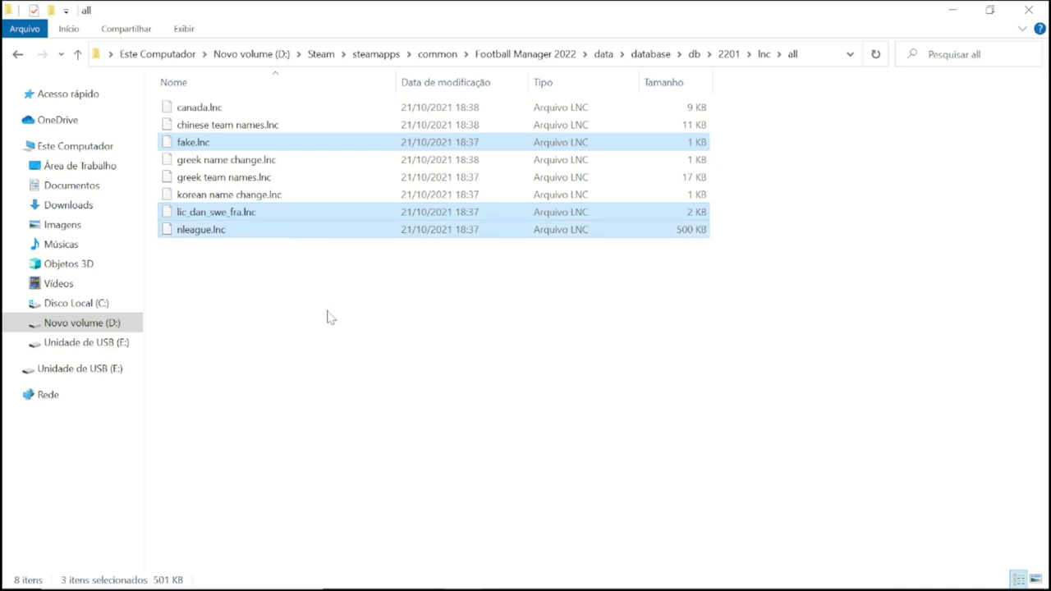
key("Delete")
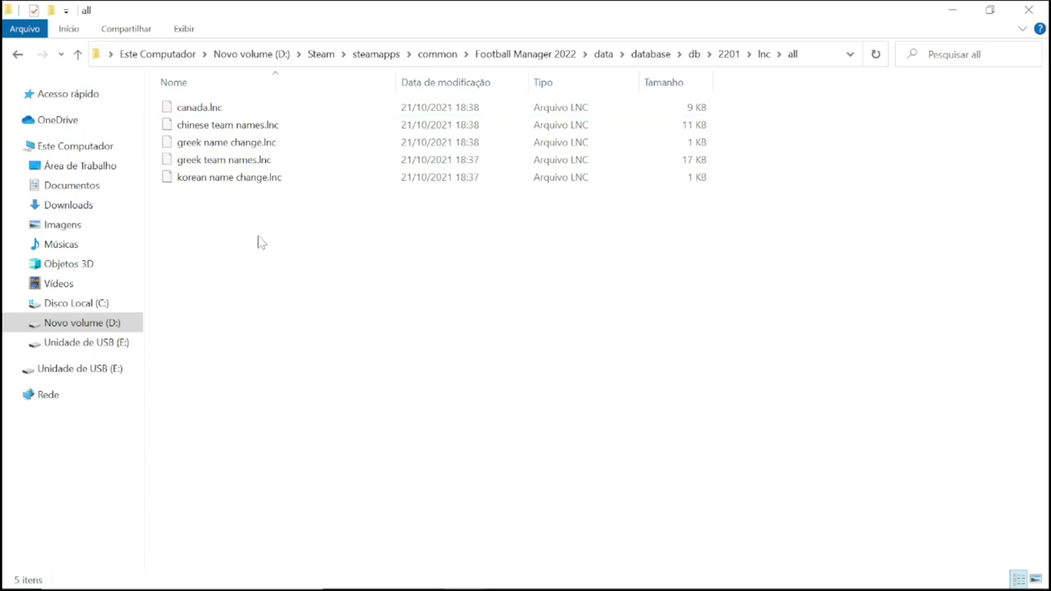
key("ctrl+v")
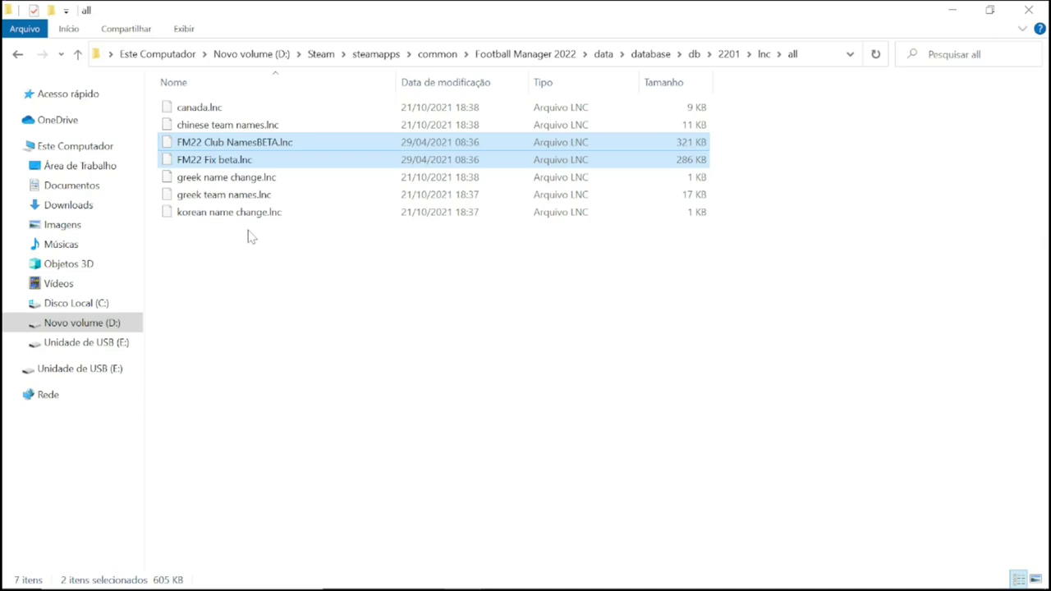
left_click(263, 279)
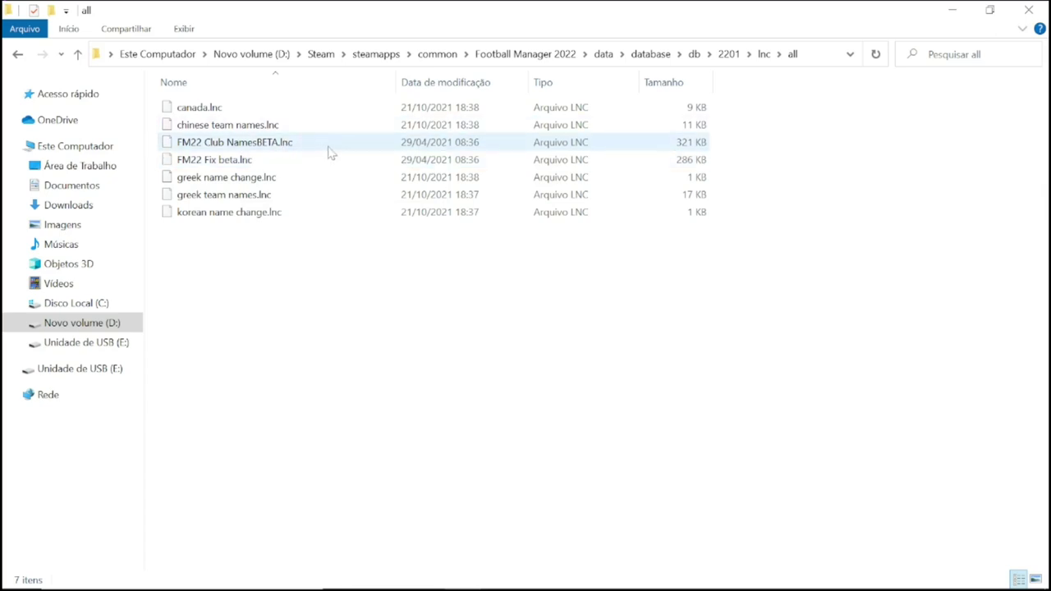
- Delete fake.edt from the edt\permanent folder of database 2201
left_click(17, 54)
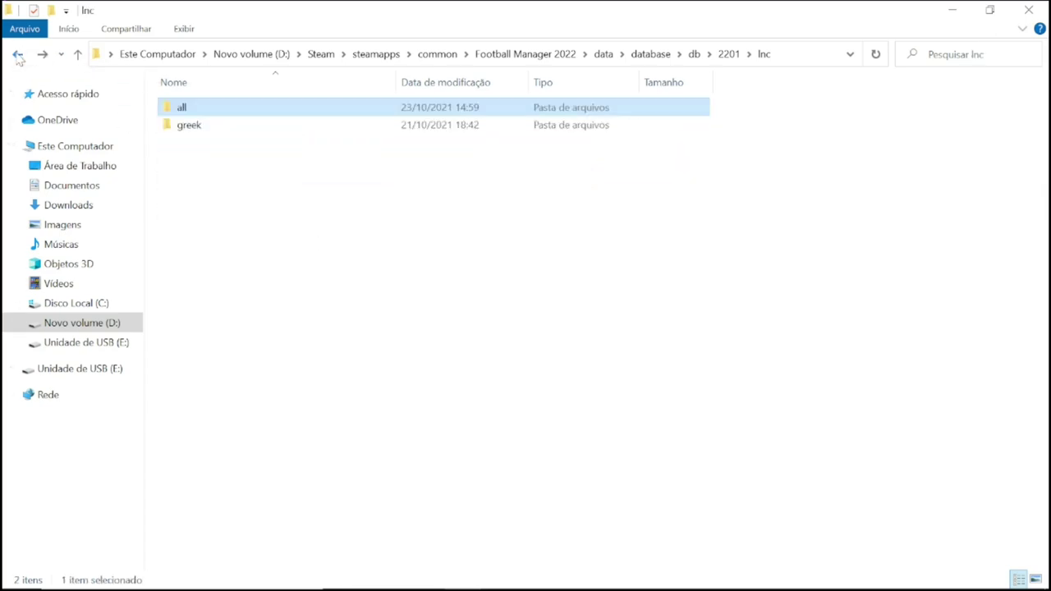
left_click(17, 54)
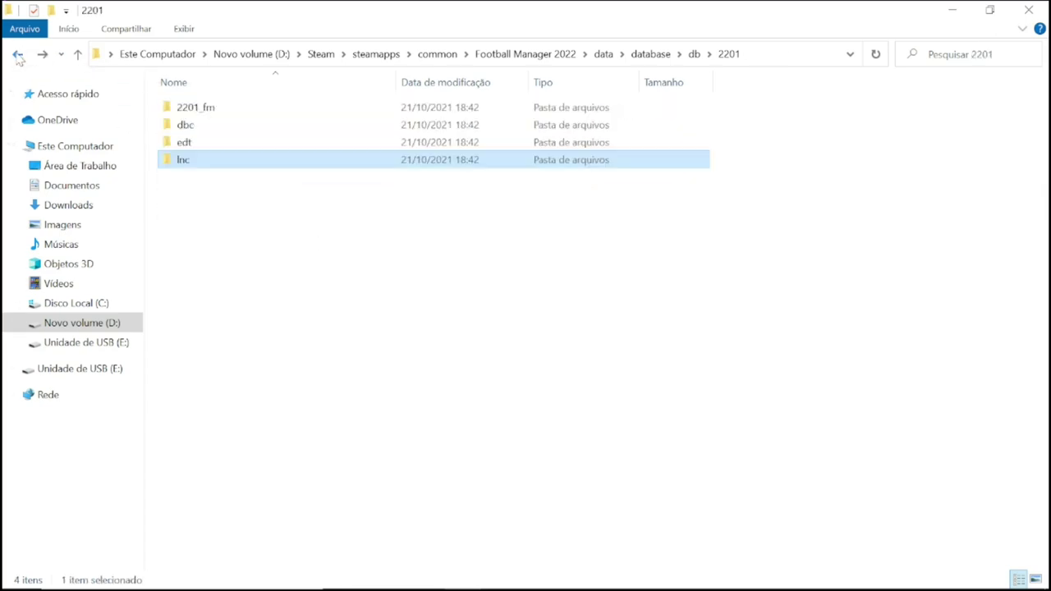
double_click(211, 143)
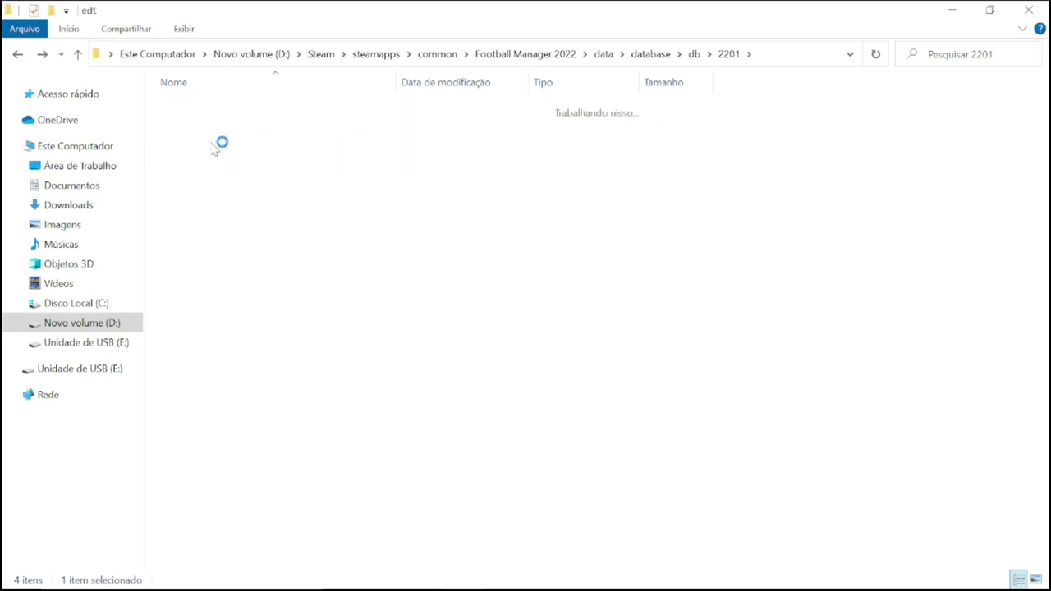
double_click(222, 115)
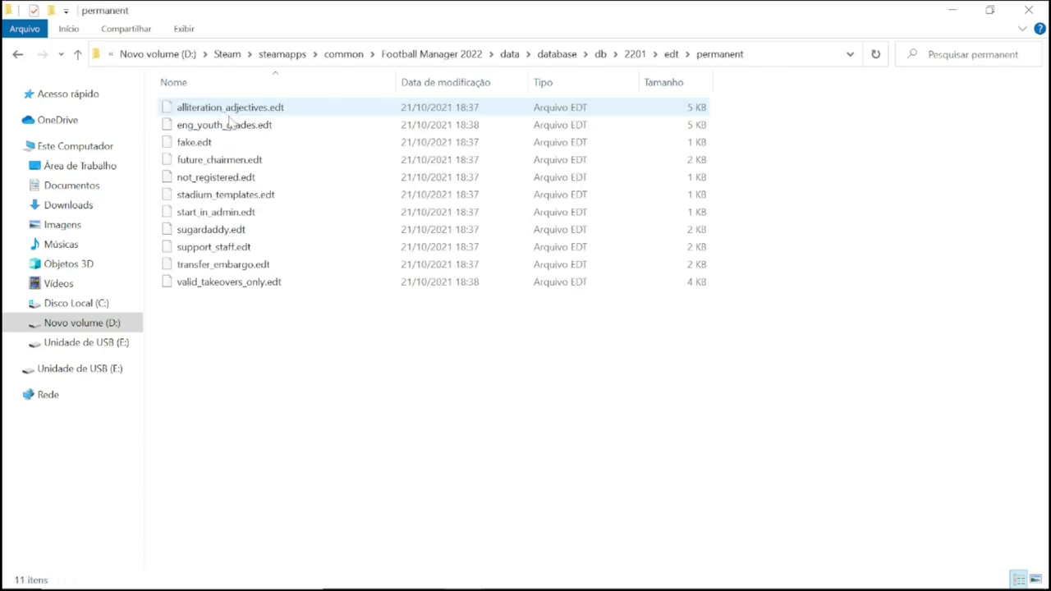
left_click(264, 145)
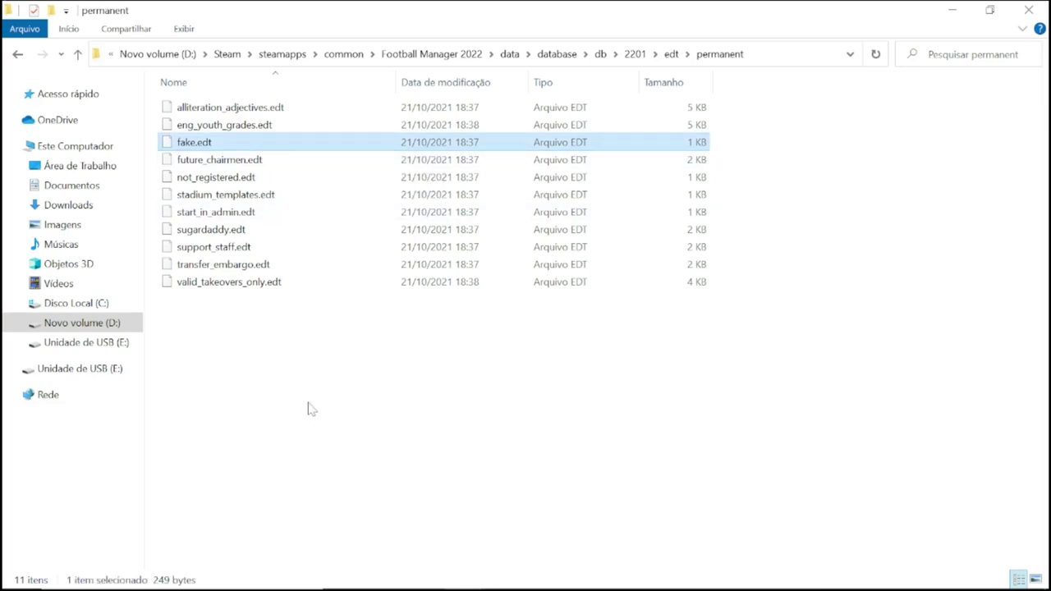
key("Delete")
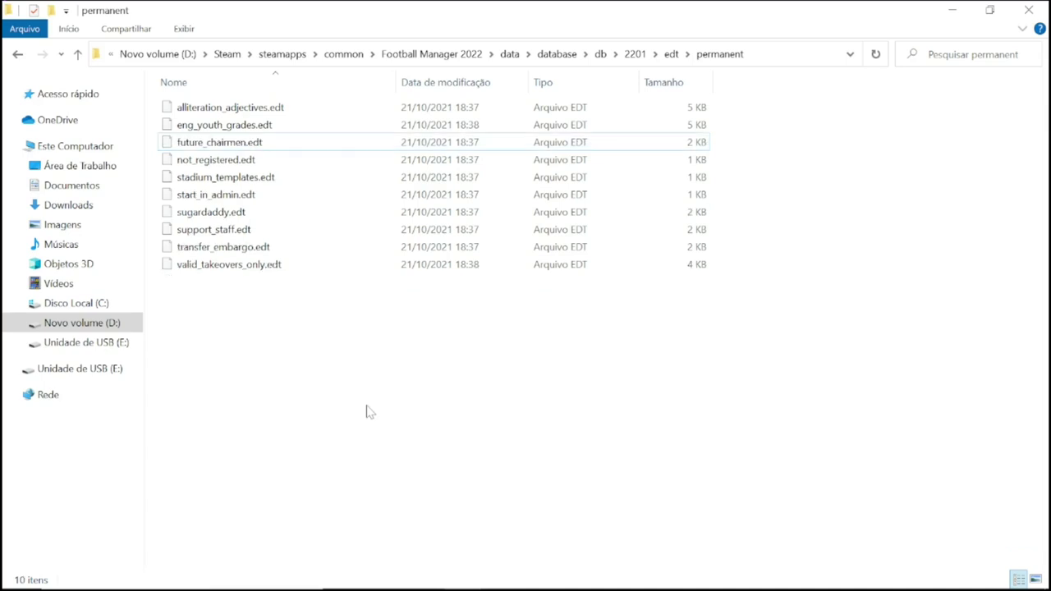
- Go from the edt\permanent folder to the dbc\permanent folder of database 2201
left_click(16, 55)
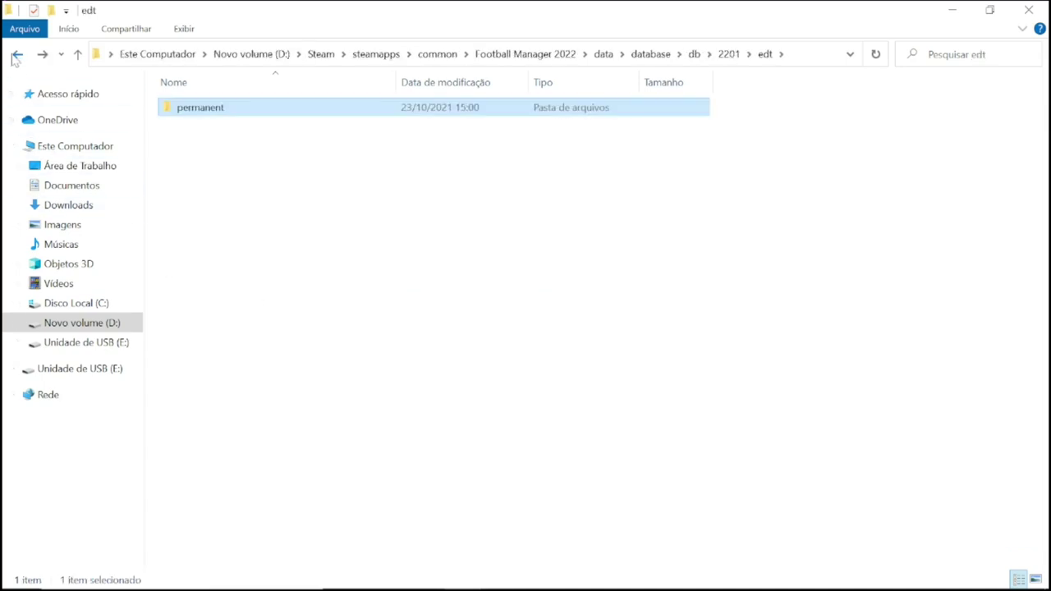
left_click(17, 55)
double_click(205, 128)
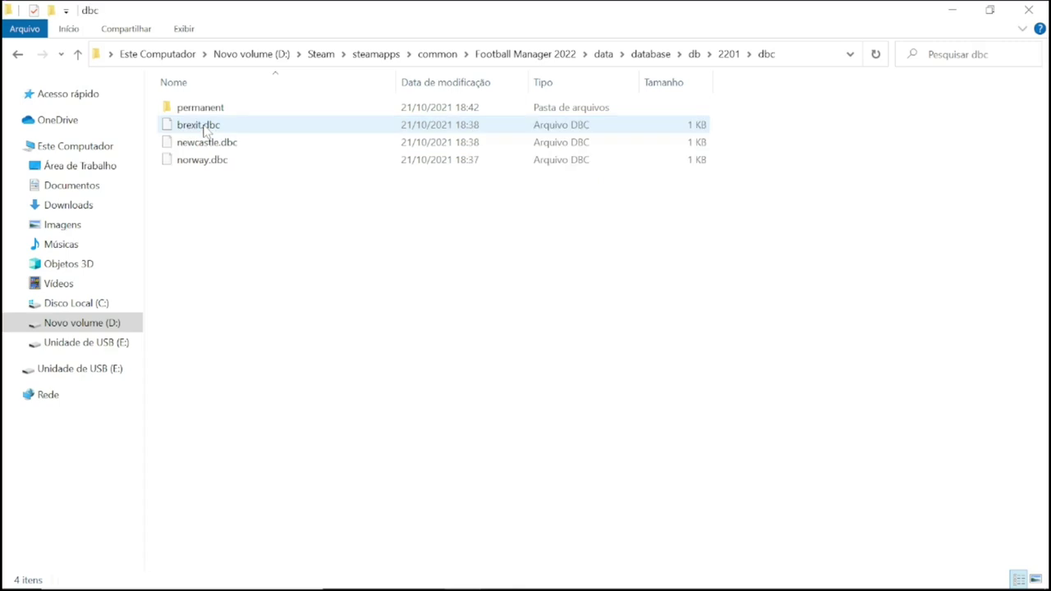
double_click(242, 115)
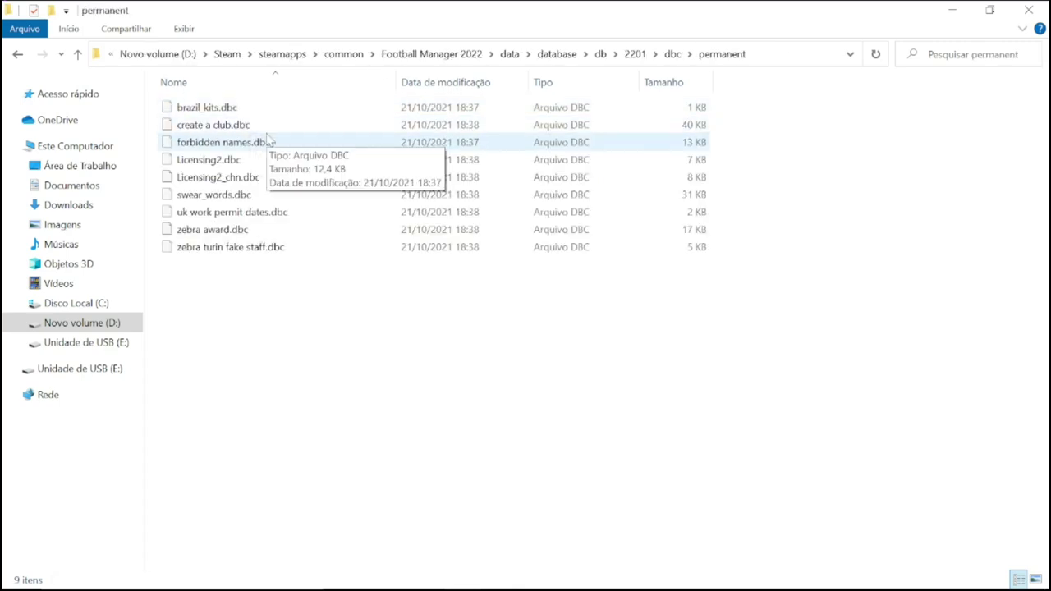
- Delete brazil_kits.dbc, forbidden names.dbc, Licensing2.dbc, Licensing2_chn.dbc, zebra award.dbc and zebra turin fake staff.dbc from database 2201's dbc\permanent folder
left_click(255, 111)
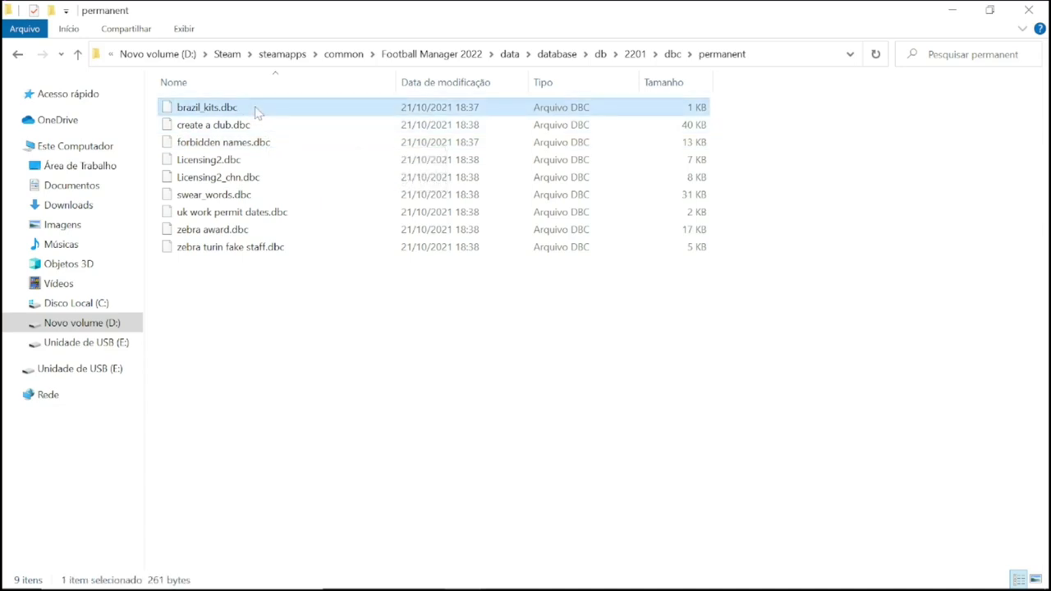
left_click(276, 146, "ctrl")
left_click(271, 162, "ctrl")
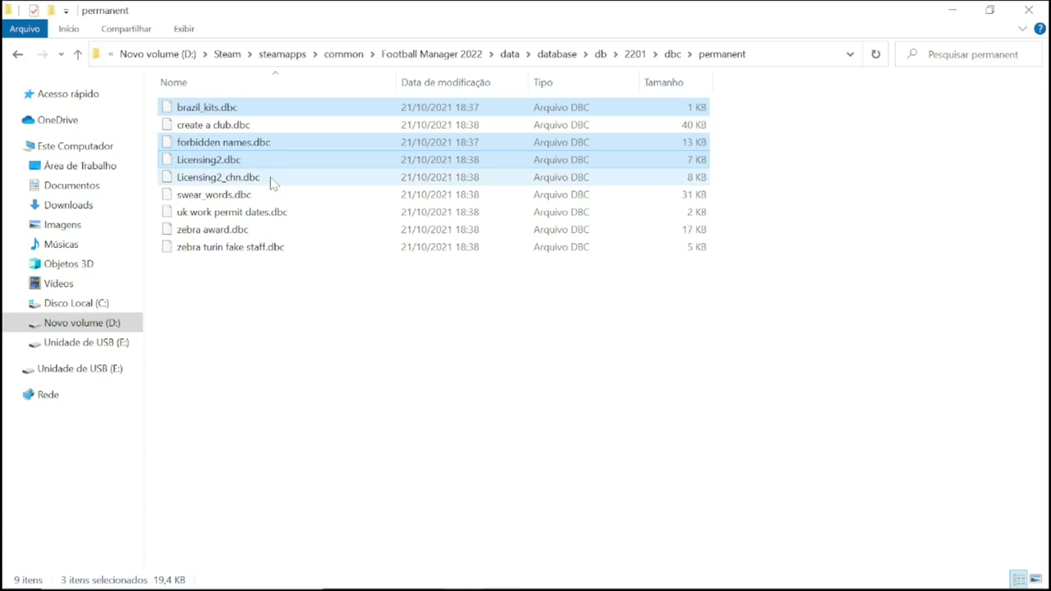
left_click(273, 180, "ctrl")
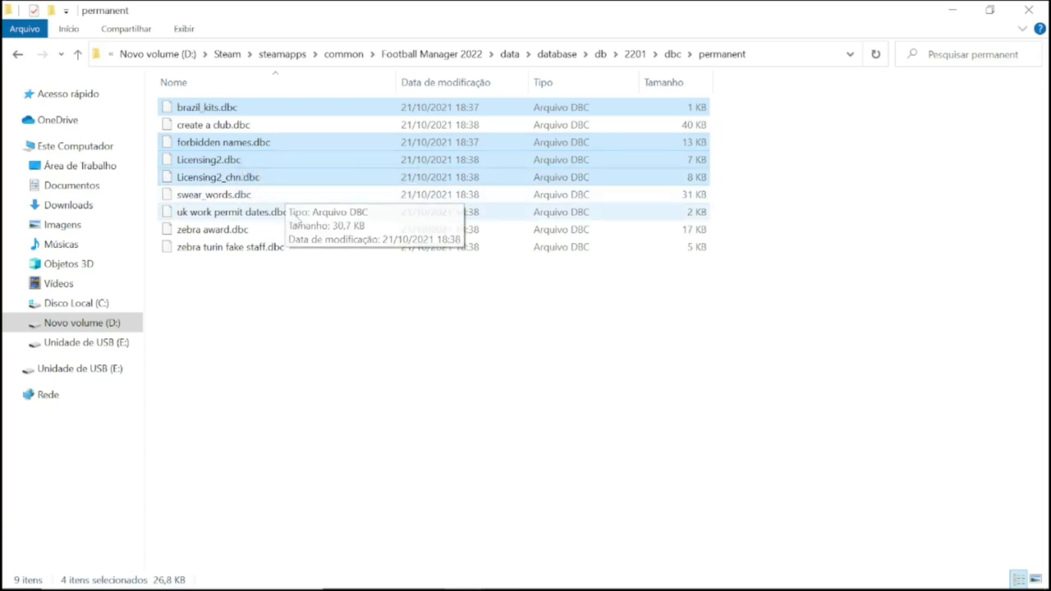
left_click(288, 236, "ctrl")
left_click(291, 248, "ctrl")
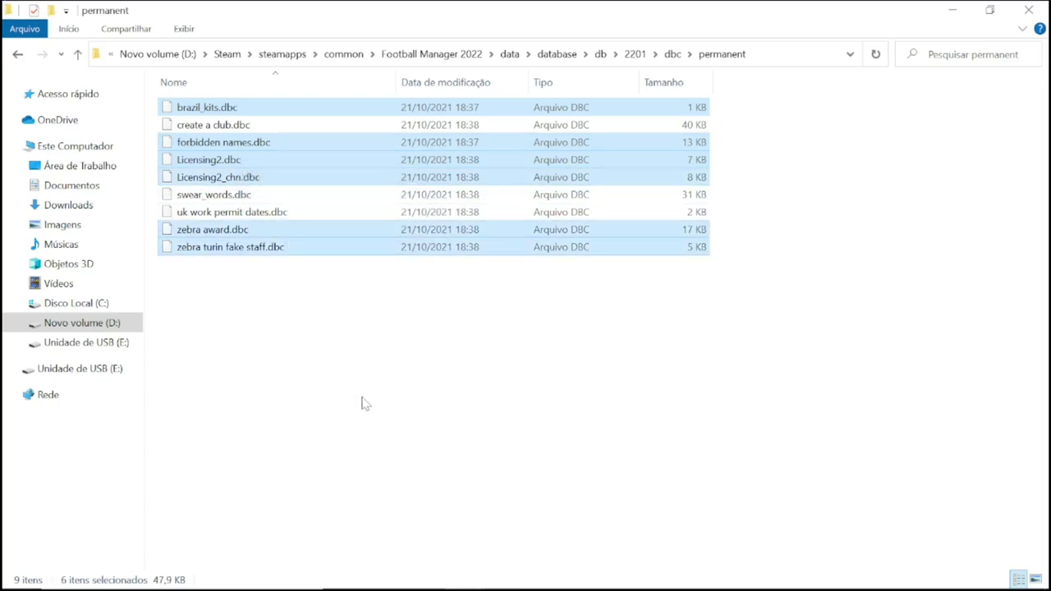
key("Delete")
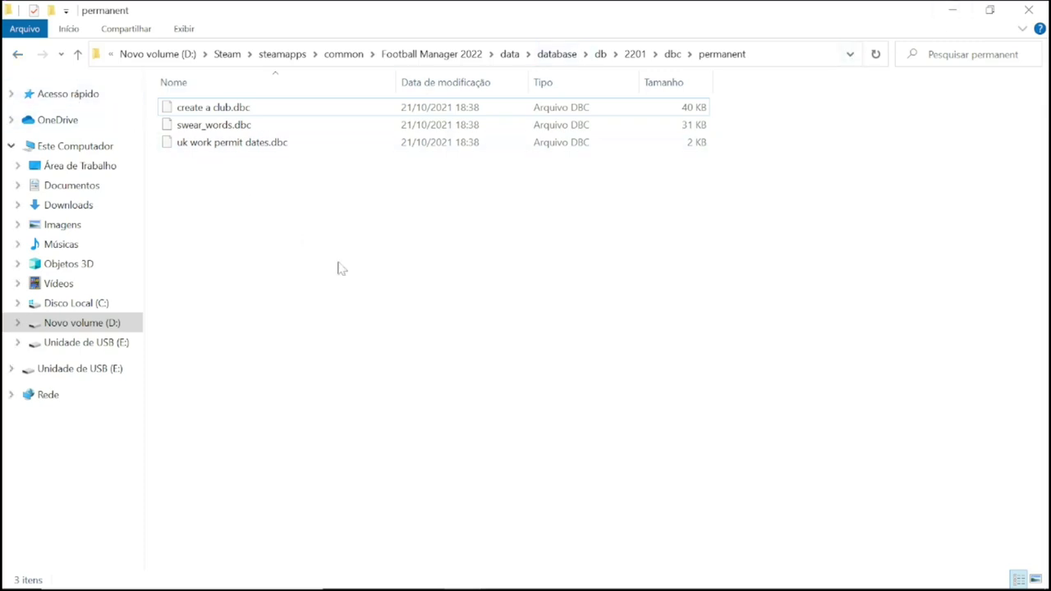
- Minimize File Explorer, switch to Football Manager 2022 and start a new game in Carreira mode
left_click(952, 11)
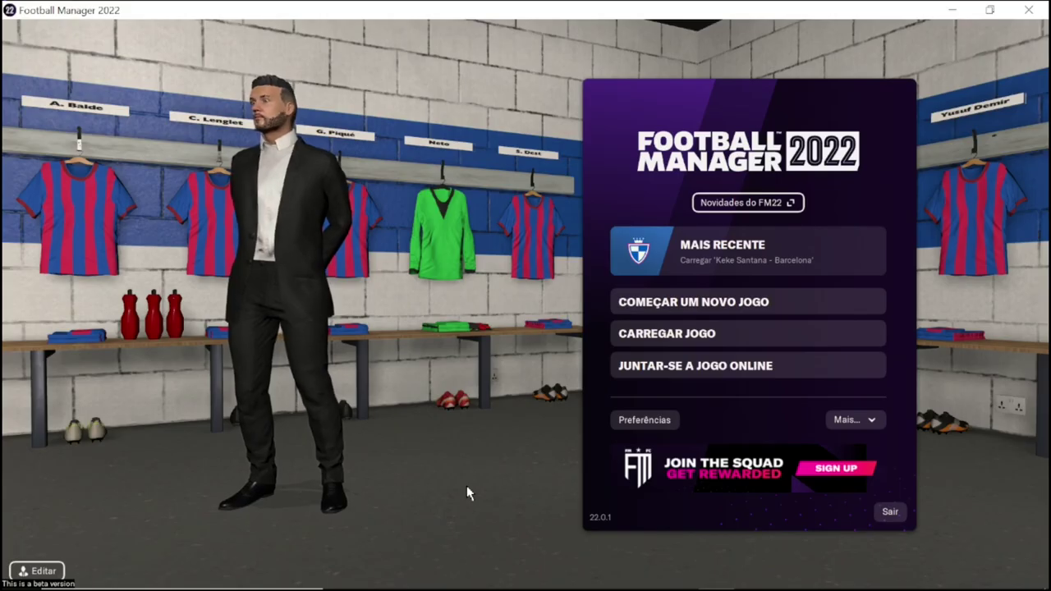
left_click(714, 303)
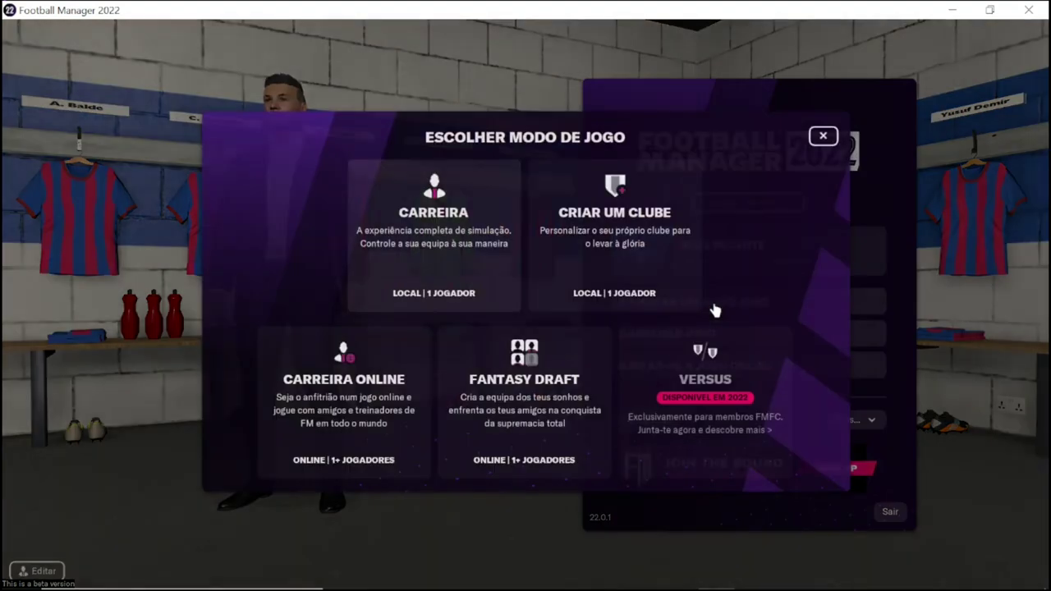
left_click(418, 256)
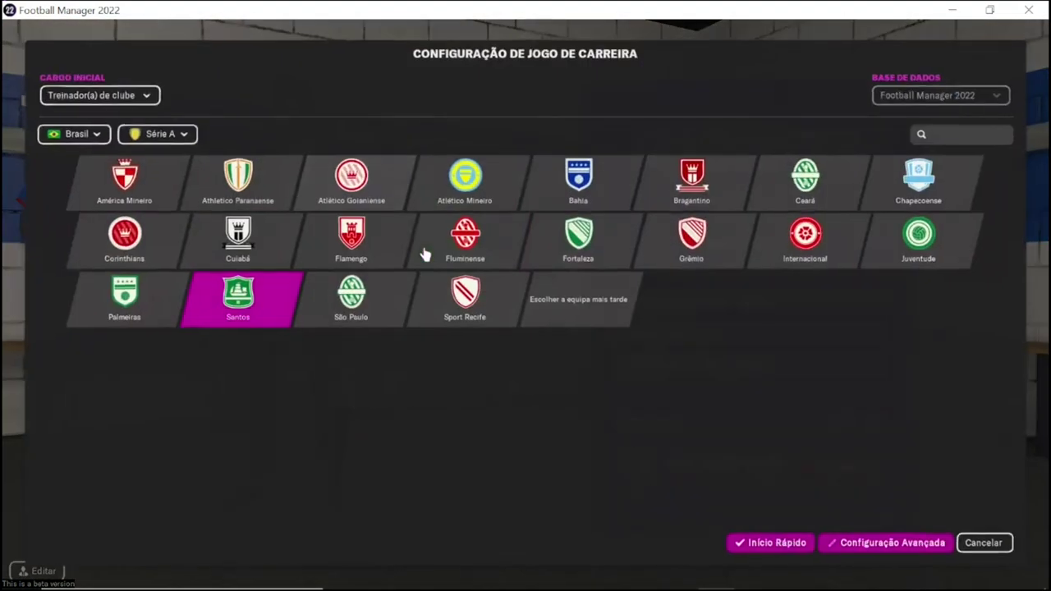